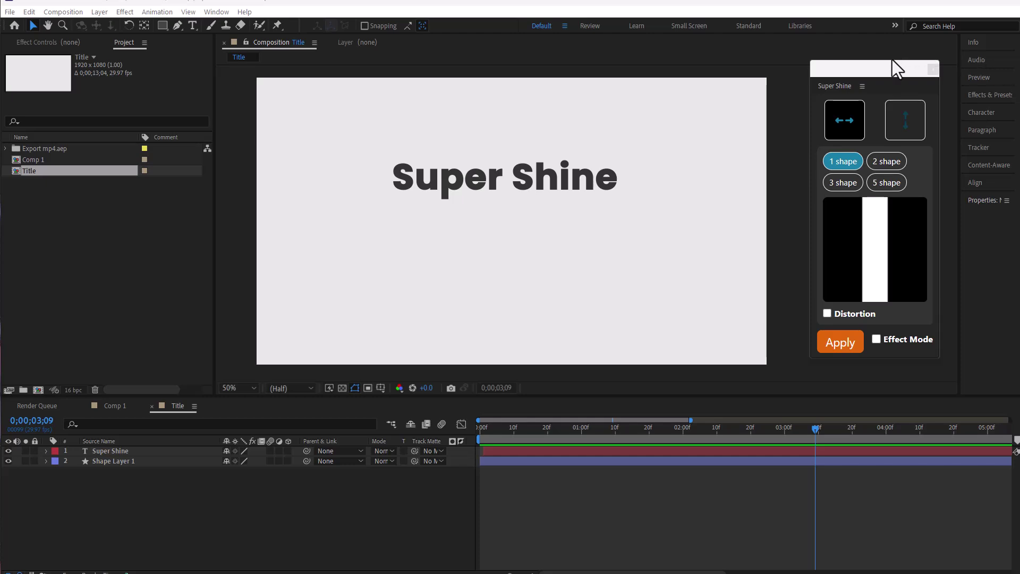
- Move the Super Shine panel nearer the comp and keep the horizontal shine direction after trying vertical
{"action": "mouse_move", "coordinate": [890, 61]}
{"action": "left_mouse_down"}
{"action": "mouse_move", "coordinate": [859, 87]}
{"action": "mouse_move", "coordinate": [608, 116]}
{"action": "mouse_move", "coordinate": [604, 88]}
{"action": "mouse_move", "coordinate": [651, 77]}
{"action": "mouse_move", "coordinate": [887, 75]}
{"action": "left_mouse_up"}
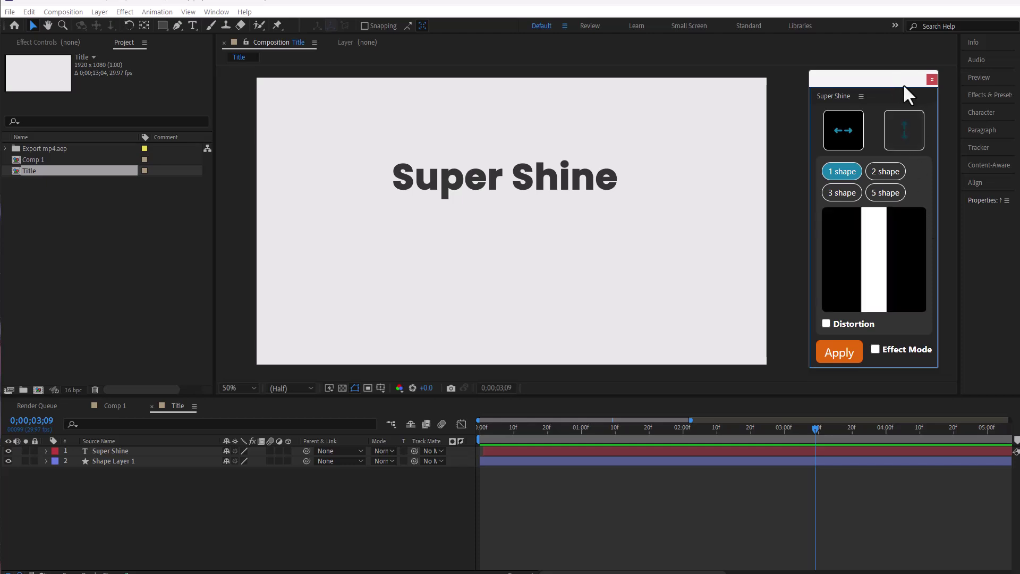
{"action": "mouse_move", "coordinate": [871, 79]}
{"action": "left_mouse_down"}
{"action": "mouse_move", "coordinate": [855, 75]}
{"action": "mouse_move", "coordinate": [865, 70]}
{"action": "left_mouse_up"}
{"action": "left_click", "coordinate": [900, 126]}
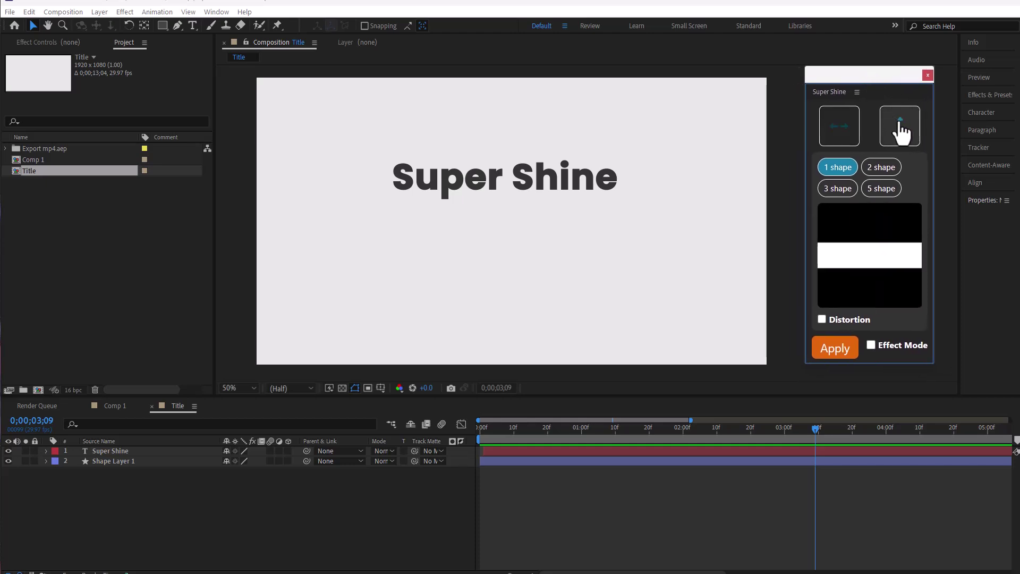
{"action": "left_click", "coordinate": [845, 125]}
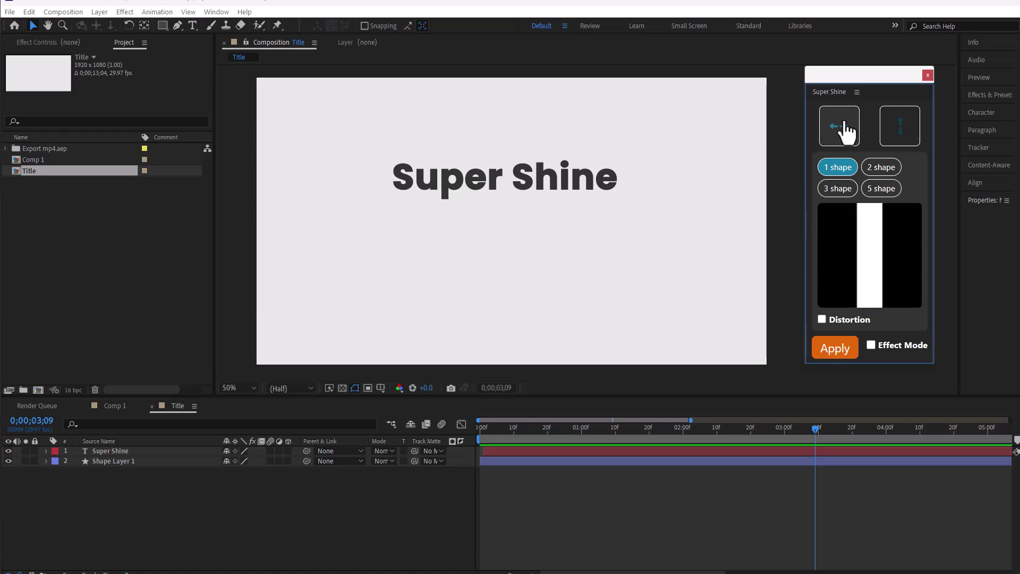
{"action": "mouse_move", "coordinate": [897, 264]}
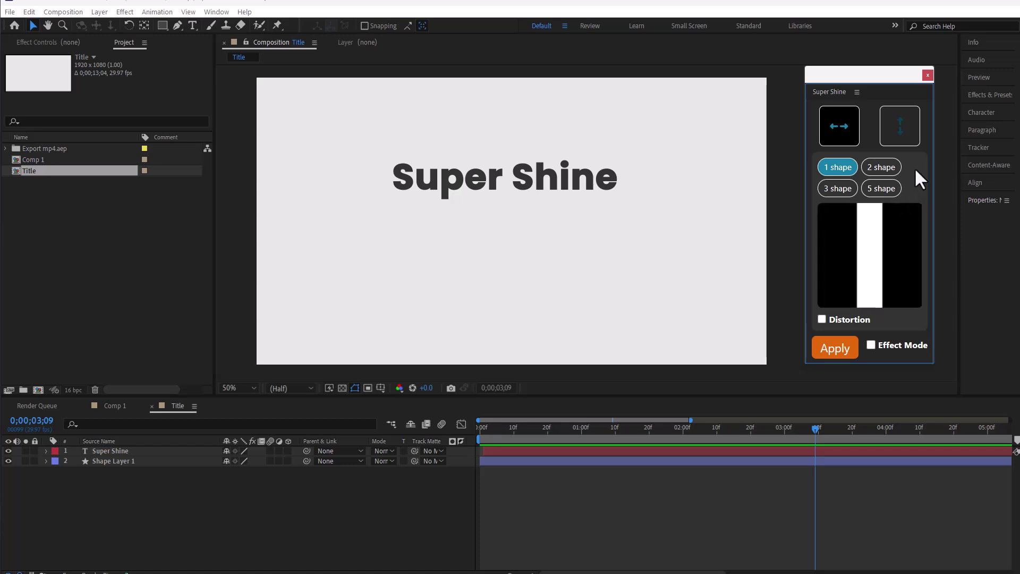
- Settle on a two-shape horizontal shine after trying three shapes and vertical direction
{"action": "left_click", "coordinate": [885, 168]}
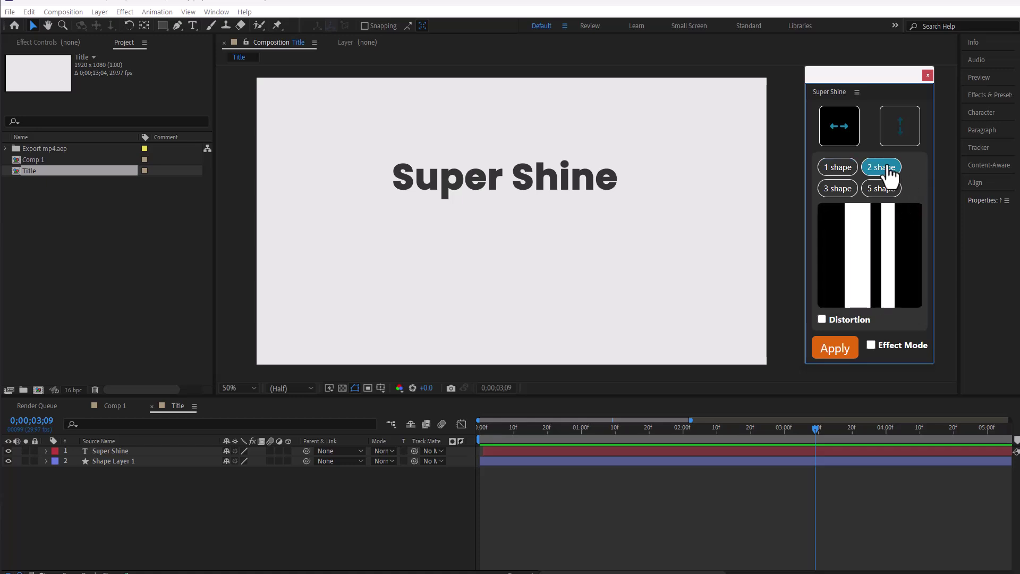
{"action": "mouse_move", "coordinate": [892, 234]}
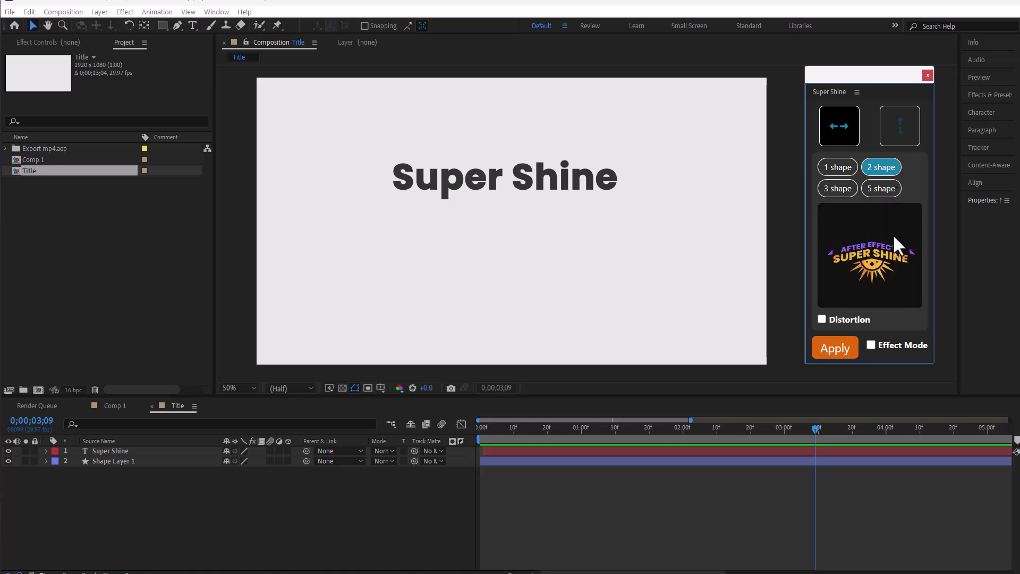
{"action": "left_click", "coordinate": [839, 189]}
{"action": "mouse_move", "coordinate": [856, 232]}
{"action": "left_click", "coordinate": [900, 130]}
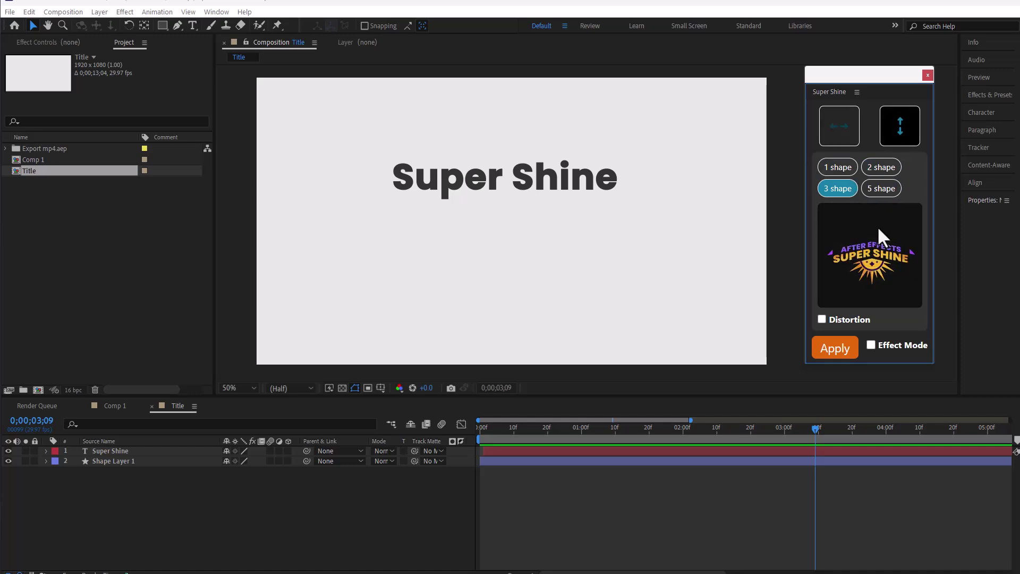
{"action": "left_click", "coordinate": [881, 167]}
{"action": "left_click", "coordinate": [836, 128]}
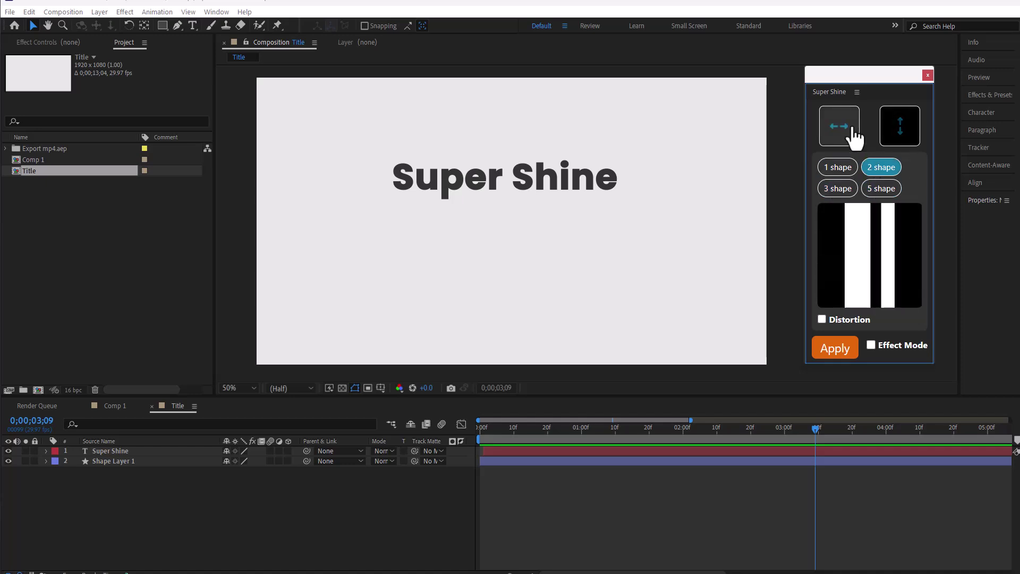
- Enable Distortion, preview it vertically, then return to the horizontal direction
{"action": "left_click", "coordinate": [821, 319]}
{"action": "mouse_move", "coordinate": [859, 276]}
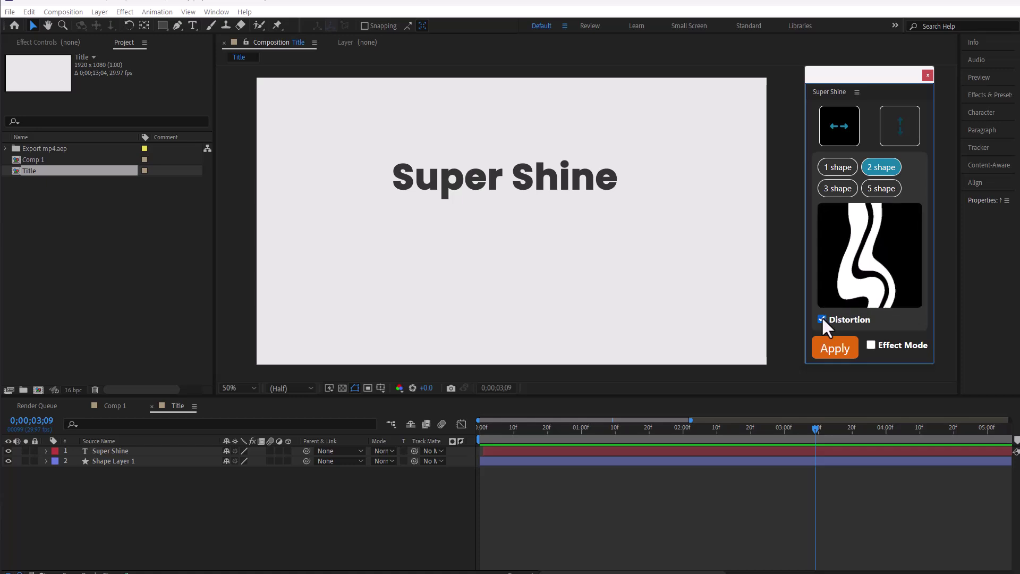
{"action": "left_click", "coordinate": [899, 126]}
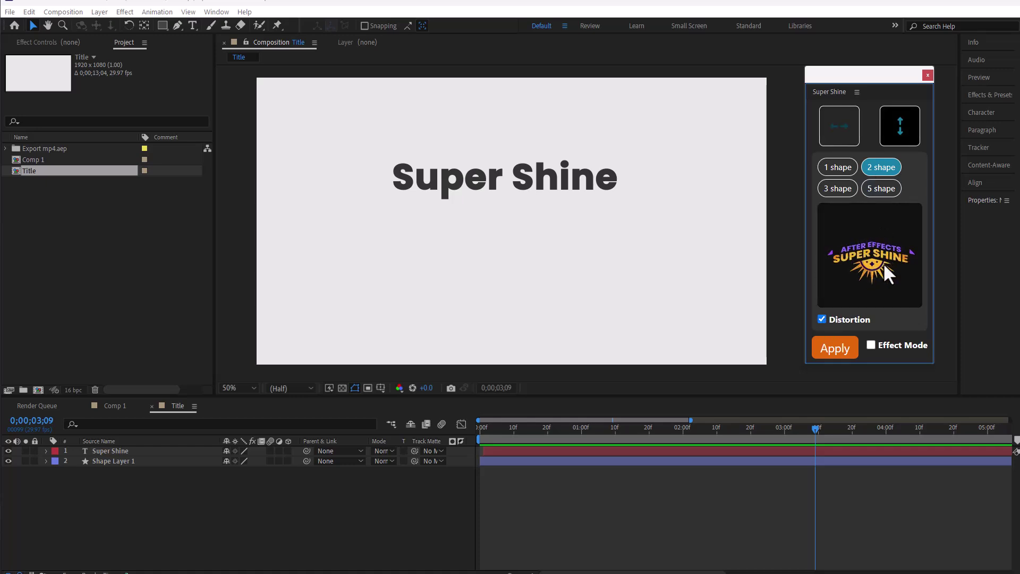
{"action": "left_click", "coordinate": [849, 139]}
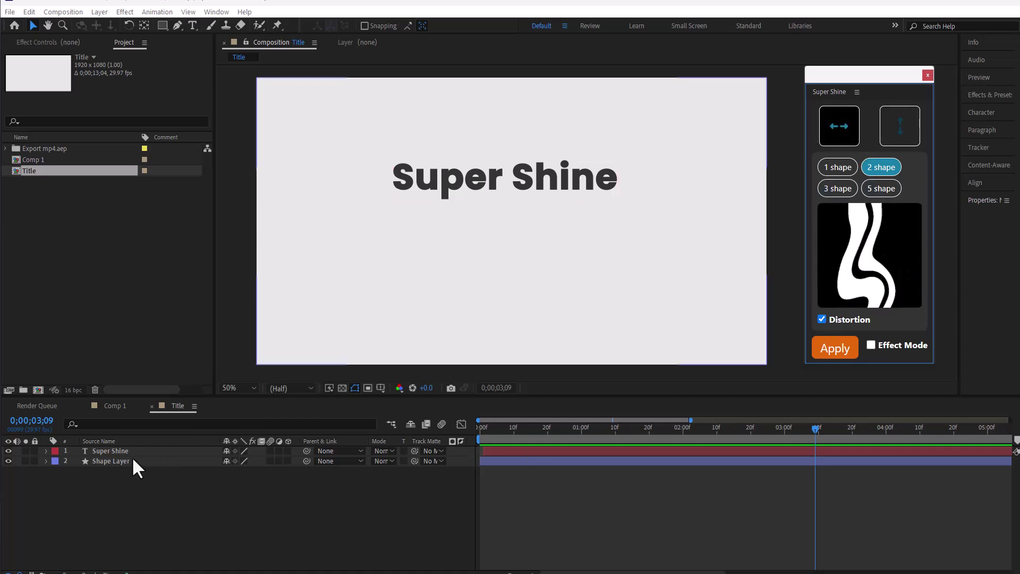
- Apply the undistorted two-shape shine to the Super Shine text layer and shift its sweep earlier
{"action": "left_click", "coordinate": [110, 451]}
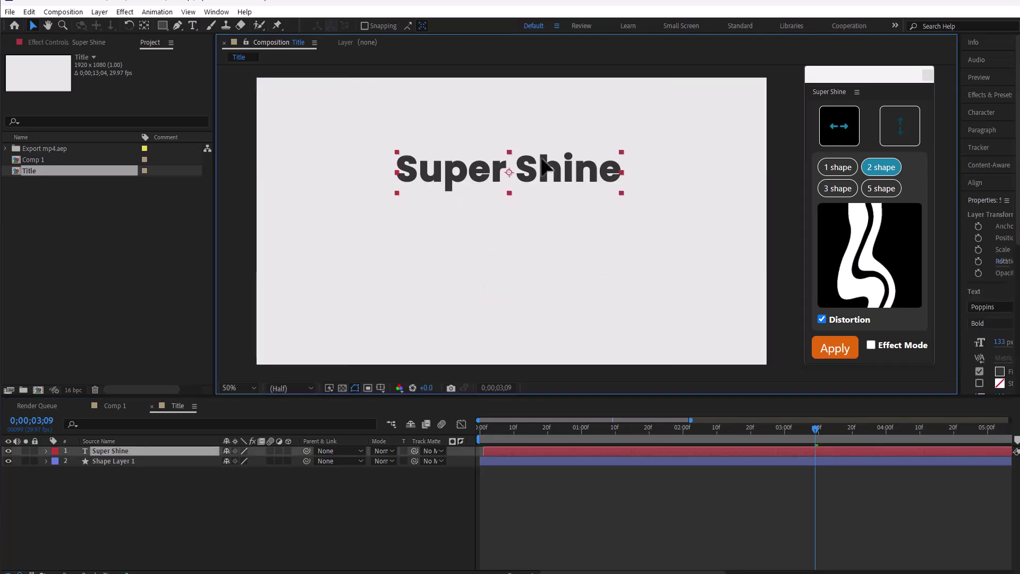
{"action": "left_click", "coordinate": [822, 319]}
{"action": "left_click", "coordinate": [842, 352]}
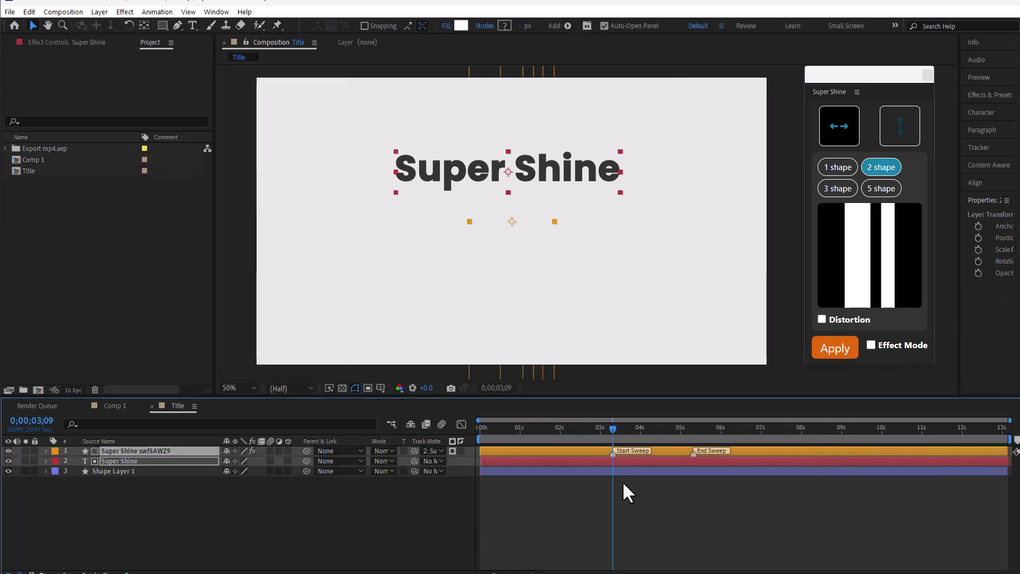
{"action": "left_click_drag", "start_coordinate": [614, 428], "coordinate": [638, 439]}
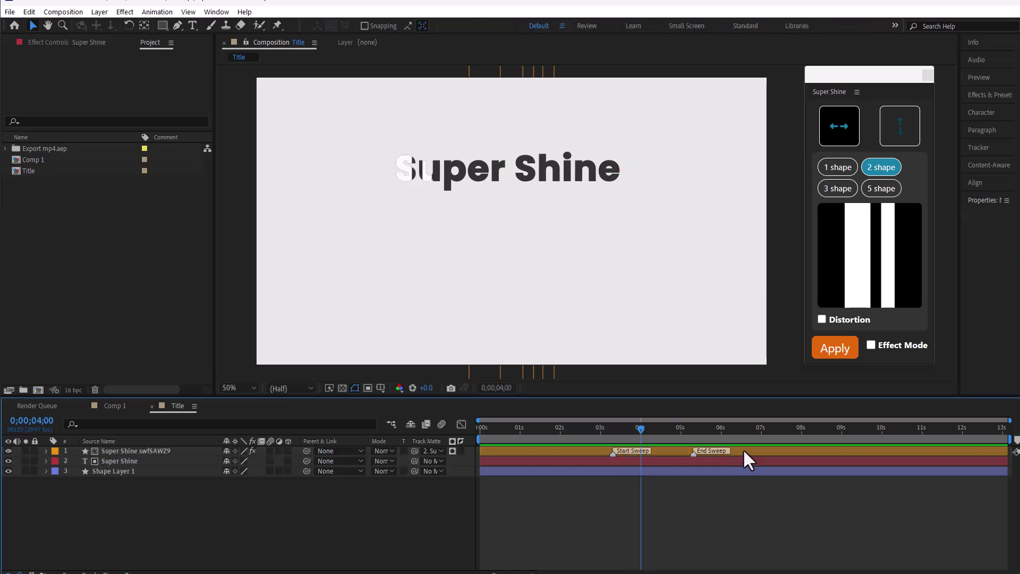
{"action": "left_click_drag", "start_coordinate": [742, 451], "coordinate": [700, 451]}
{"action": "mouse_move", "coordinate": [587, 432]}
{"action": "left_mouse_down"}
{"action": "mouse_move", "coordinate": [595, 432]}
{"action": "mouse_move", "coordinate": [502, 453]}
{"action": "mouse_move", "coordinate": [553, 429]}
{"action": "mouse_move", "coordinate": [610, 429]}
{"action": "mouse_move", "coordinate": [645, 453]}
{"action": "mouse_move", "coordinate": [531, 429]}
{"action": "mouse_move", "coordinate": [578, 432]}
{"action": "mouse_move", "coordinate": [562, 434]}
{"action": "left_mouse_up"}
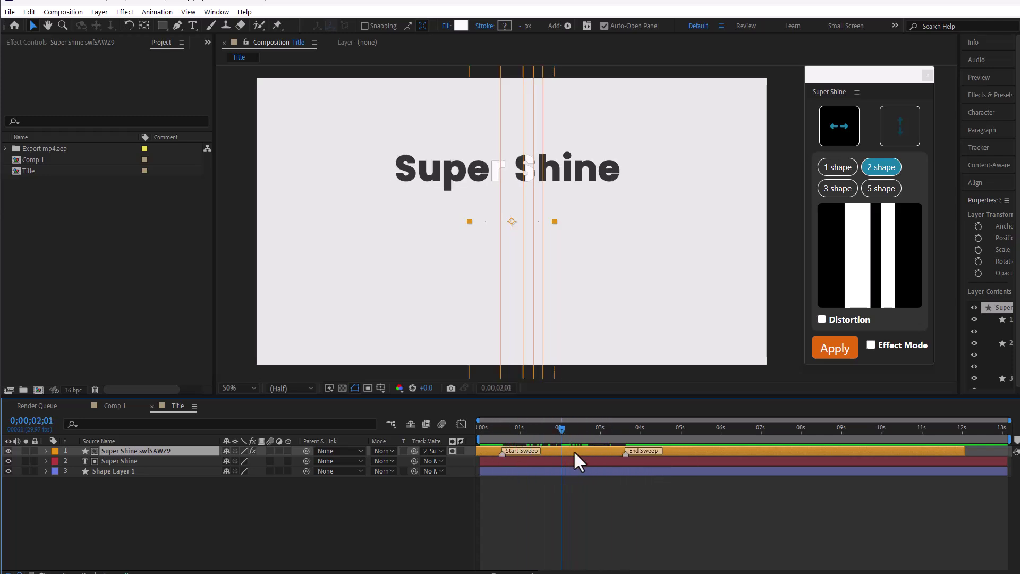
- In Effect Controls, collapse the other shine sub-effects and select Super Shine_Setting
{"action": "left_click", "coordinate": [54, 43]}
{"action": "left_click", "coordinate": [6, 67]}
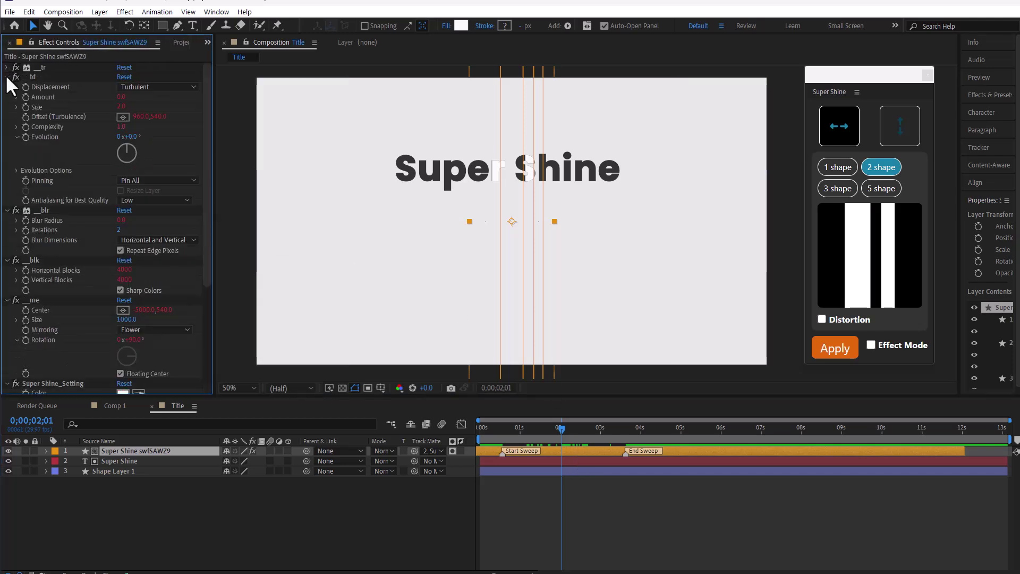
{"action": "left_click", "coordinate": [7, 77]}
{"action": "left_click", "coordinate": [7, 87]}
{"action": "left_click", "coordinate": [6, 97]}
{"action": "left_click", "coordinate": [7, 107]}
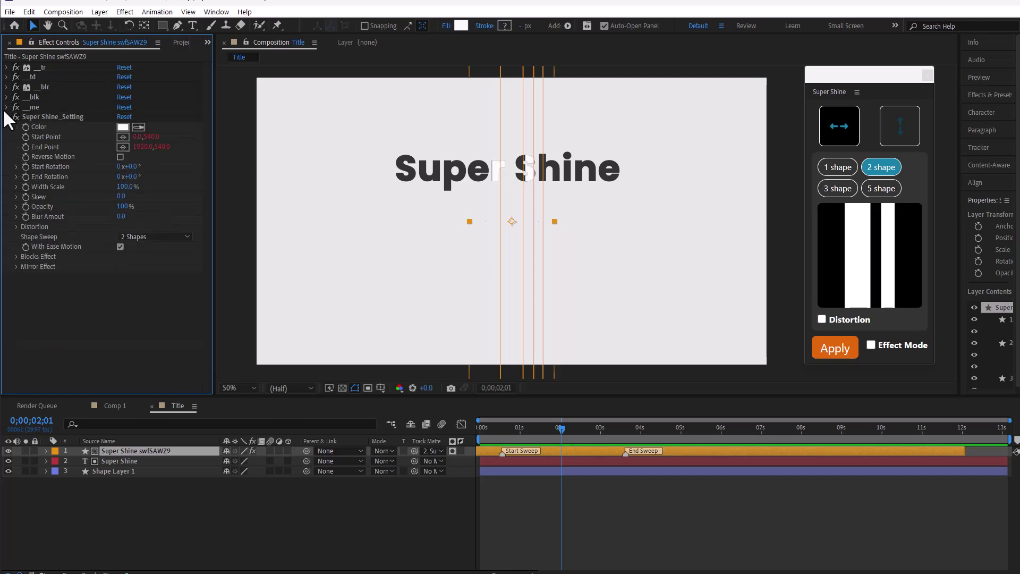
{"action": "left_click", "coordinate": [57, 117]}
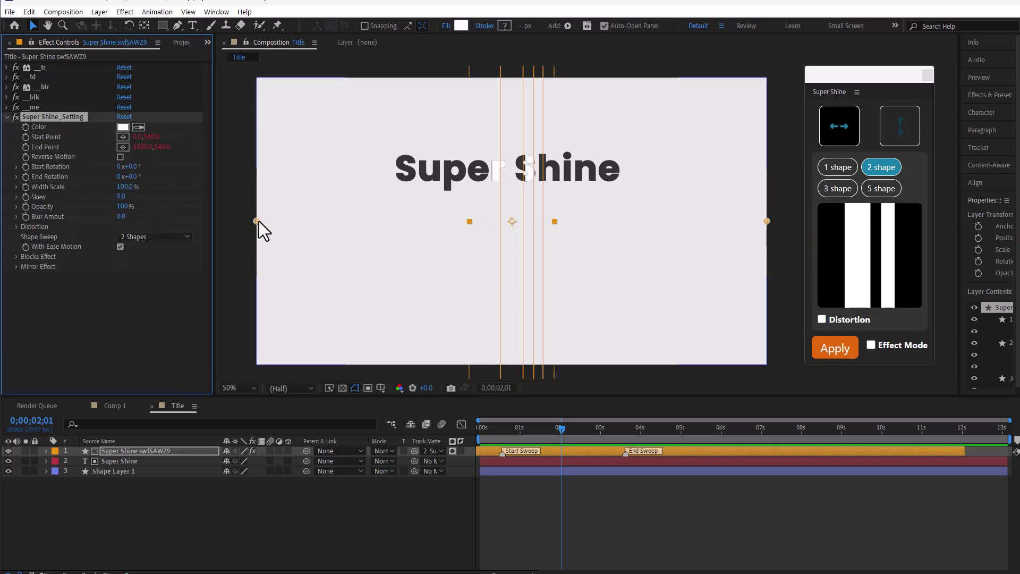
- Place the shine's Start and End Points level with the title
{"action": "left_click_drag", "start_coordinate": [257, 221], "coordinate": [282, 175]}
{"action": "left_click_drag", "start_coordinate": [142, 137], "coordinate": [212, 137]}
{"action": "left_click_drag", "start_coordinate": [305, 171], "coordinate": [338, 164]}
{"action": "left_click_drag", "start_coordinate": [768, 219], "coordinate": [707, 166]}
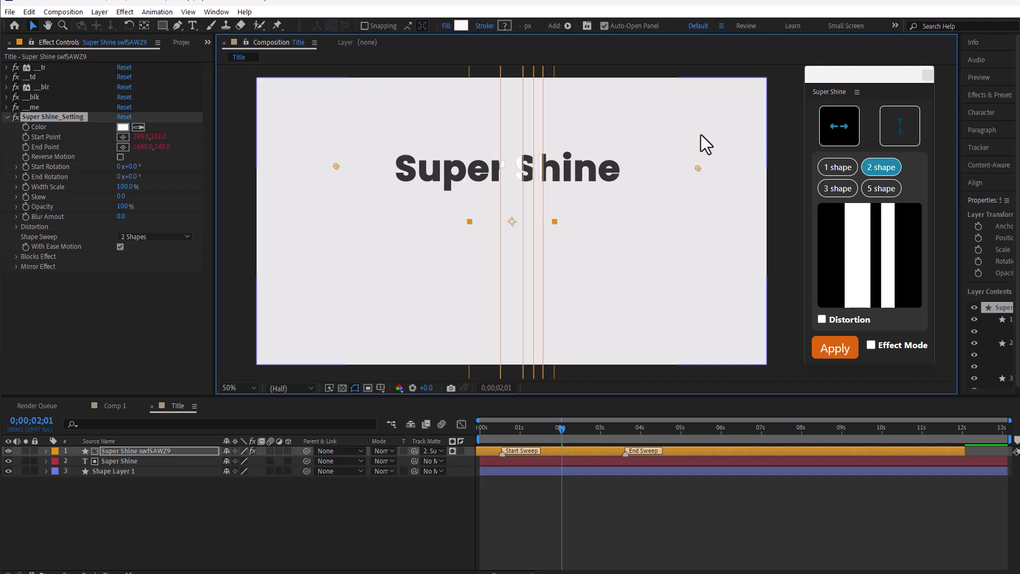
- Set the shine colour to red FF4343 and test reverse motion, leaving it off
{"action": "left_click", "coordinate": [123, 127]}
{"action": "left_click", "coordinate": [871, 333]}
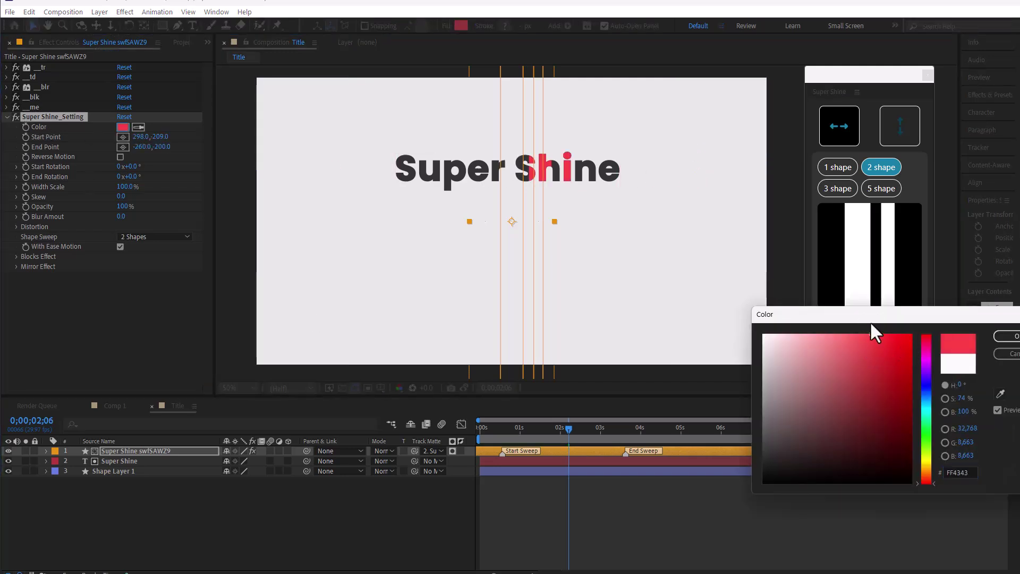
{"action": "left_click", "coordinate": [934, 336]}
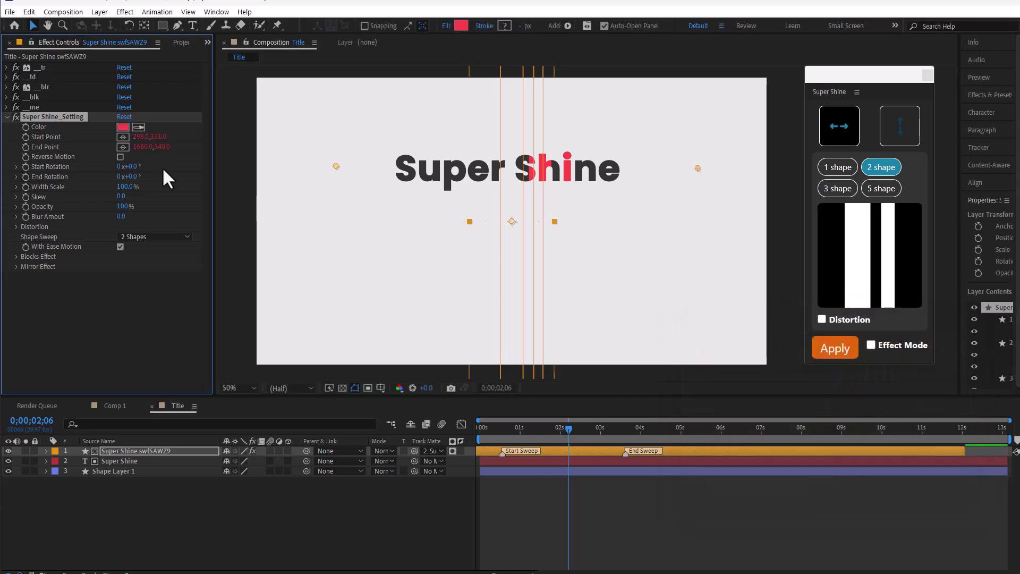
{"action": "left_click", "coordinate": [120, 157]}
{"action": "left_click_drag", "start_coordinate": [519, 428], "coordinate": [543, 428]}
{"action": "left_click", "coordinate": [119, 156]}
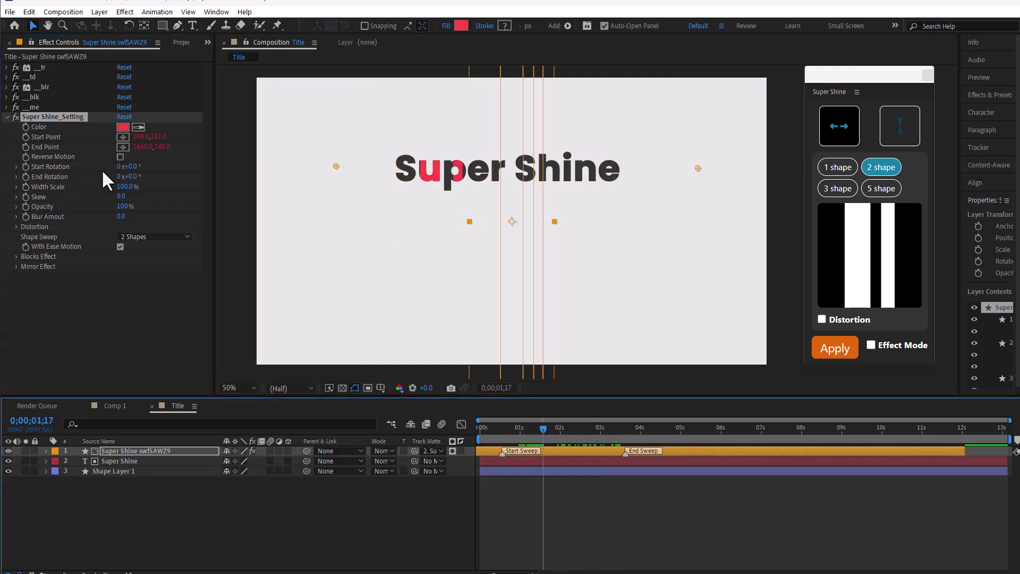
- Set Start Rotation to 38° and End Rotation to -45°, previewing the rotating sweep
{"action": "left_click_drag", "start_coordinate": [130, 166], "coordinate": [144, 167]}
{"action": "left_click_drag", "start_coordinate": [533, 431], "coordinate": [560, 429]}
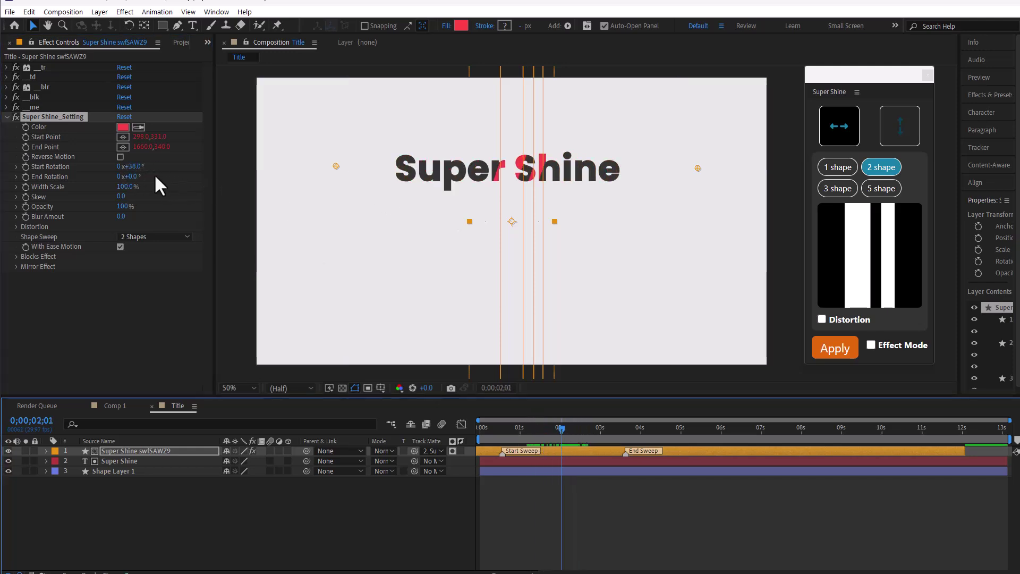
{"action": "left_click_drag", "start_coordinate": [130, 177], "coordinate": [104, 177]}
{"action": "left_click_drag", "start_coordinate": [511, 428], "coordinate": [548, 426]}
- Set both Start Rotation and End Rotation to 0°
{"action": "left_click", "coordinate": [134, 167]}
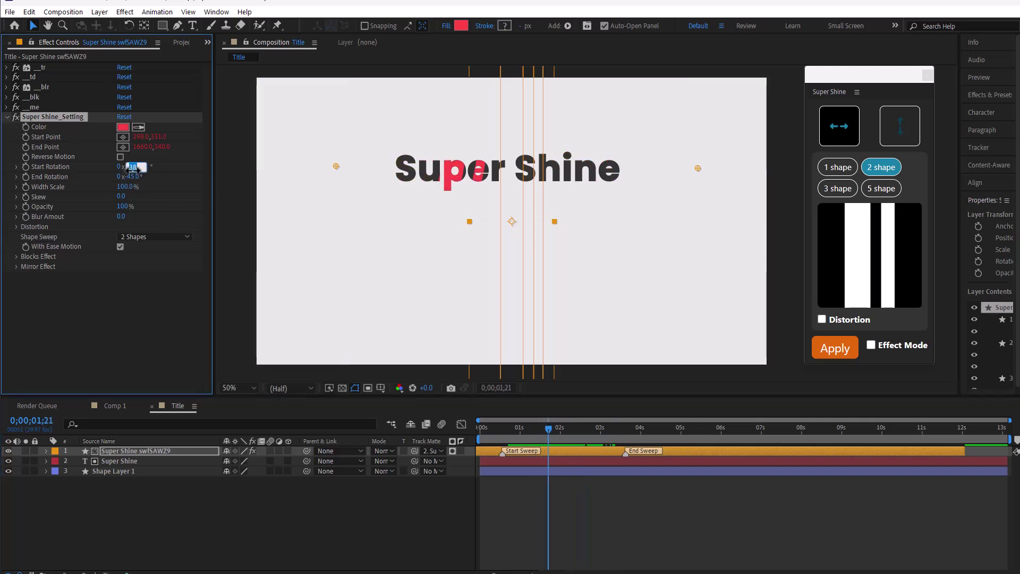
{"action": "type", "text": "0"}
{"action": "key", "text": "Tab"}
{"action": "type", "text": "0"}
{"action": "key", "text": "Return"}
{"action": "left_click", "coordinate": [127, 291]}
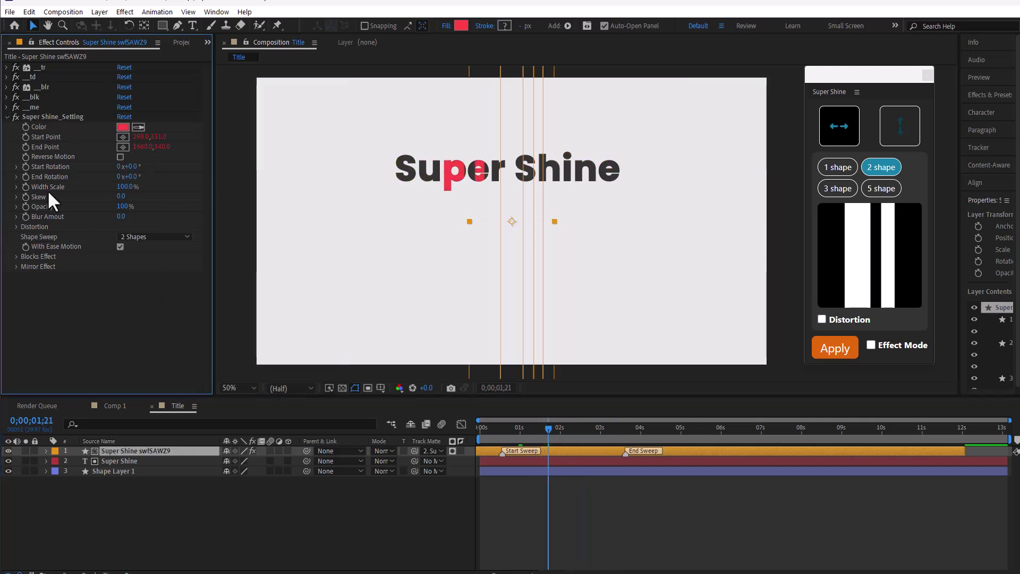
{"action": "left_click", "coordinate": [565, 427]}
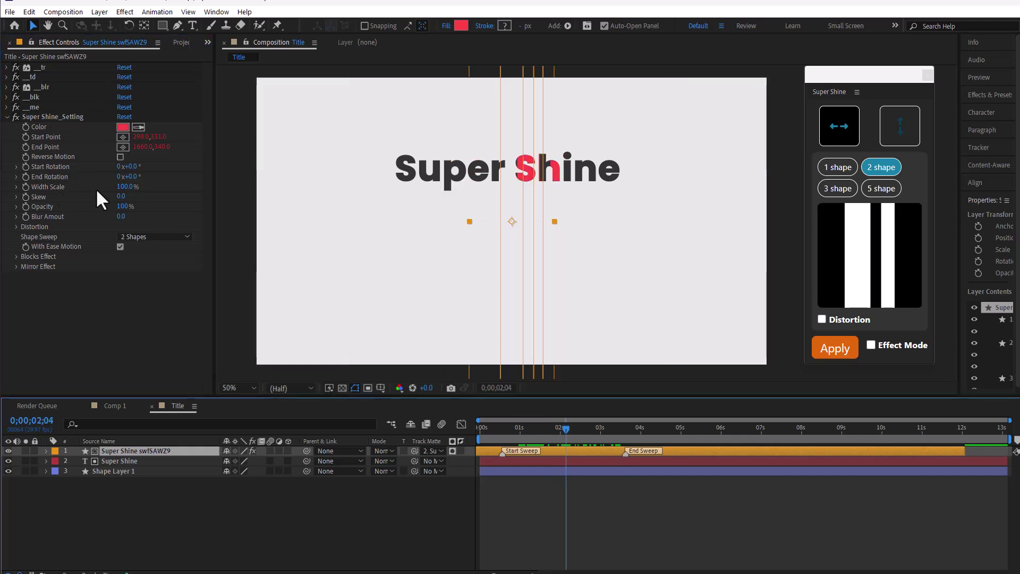
- Widen the bars to 156%, reset Skew to 0 and set Blur Amount to 30.1
{"action": "left_click_drag", "start_coordinate": [123, 186], "coordinate": [175, 183]}
{"action": "left_click_drag", "start_coordinate": [514, 423], "coordinate": [550, 420]}
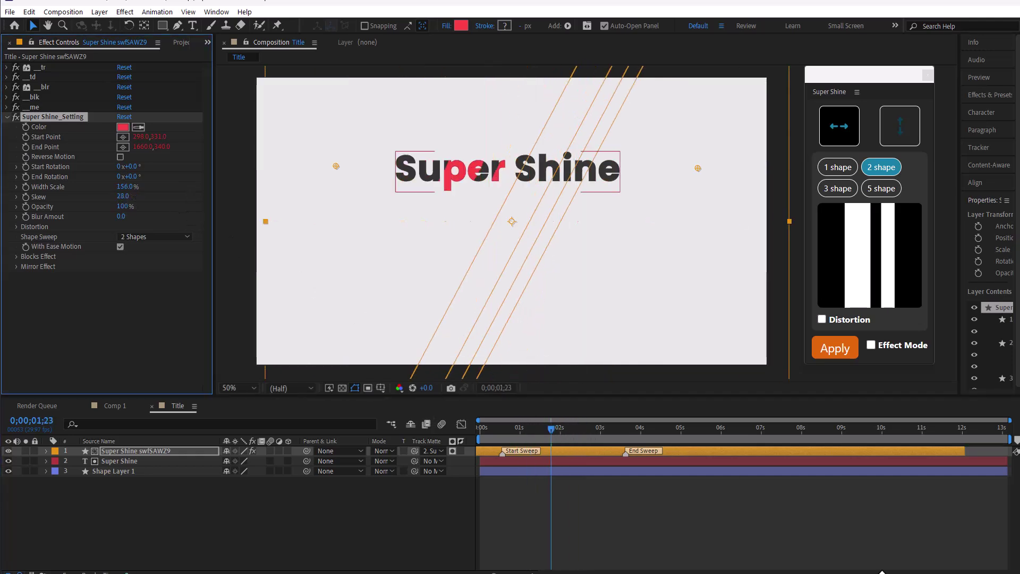
{"action": "left_click_drag", "start_coordinate": [550, 423], "coordinate": [563, 447]}
{"action": "left_click", "coordinate": [124, 196]}
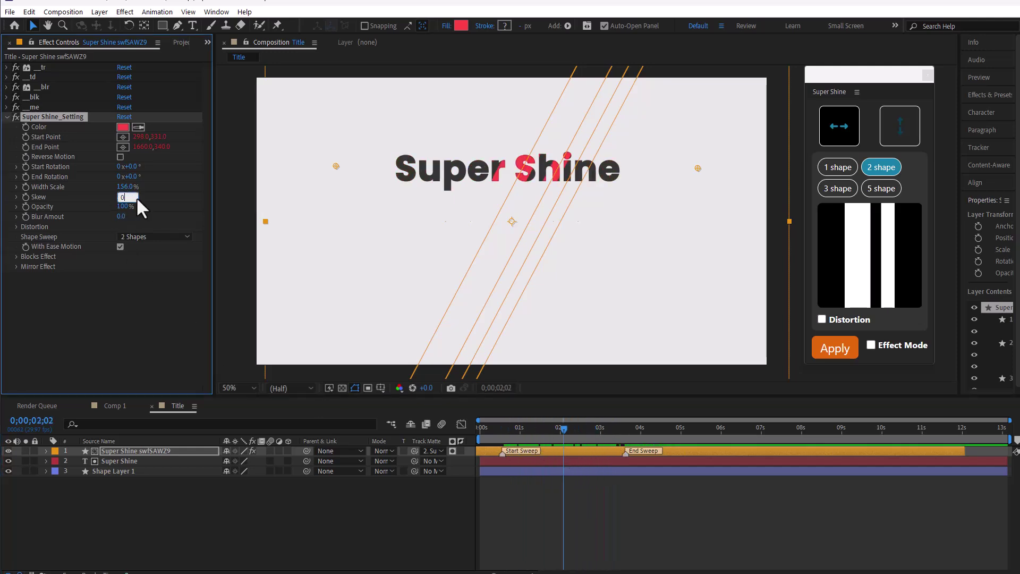
{"action": "key", "text": "Return"}
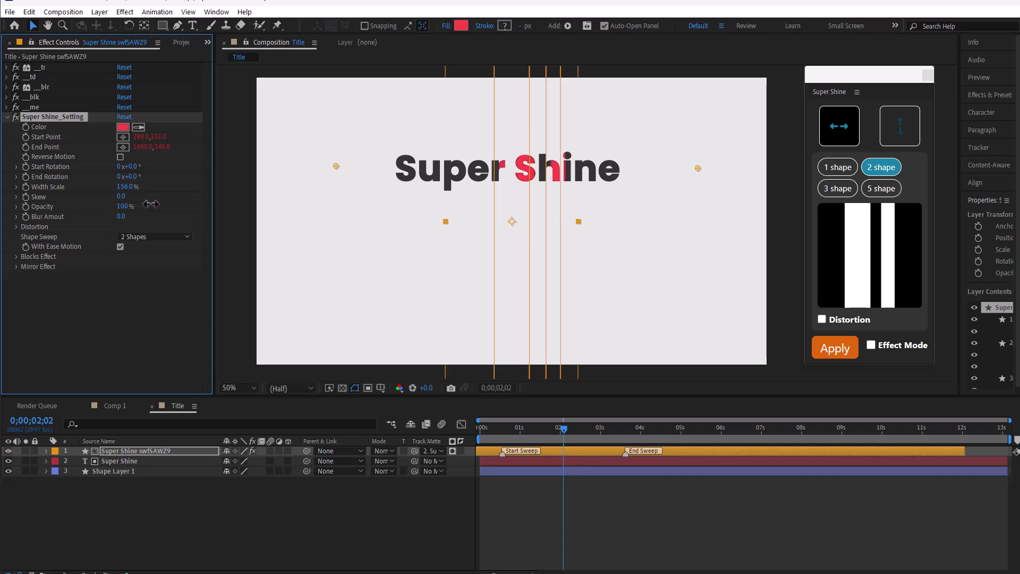
{"action": "left_click_drag", "start_coordinate": [123, 216], "coordinate": [294, 209]}
{"action": "mouse_move", "coordinate": [565, 428]}
{"action": "left_mouse_down"}
{"action": "mouse_move", "coordinate": [489, 435]}
{"action": "mouse_move", "coordinate": [591, 427]}
{"action": "mouse_move", "coordinate": [568, 428]}
{"action": "left_mouse_up"}
- Select the Super Shine_Setting effect and preview the sweep with its handles hidden
{"action": "left_click", "coordinate": [228, 511]}
{"action": "left_click", "coordinate": [171, 450]}
{"action": "left_click", "coordinate": [65, 118]}
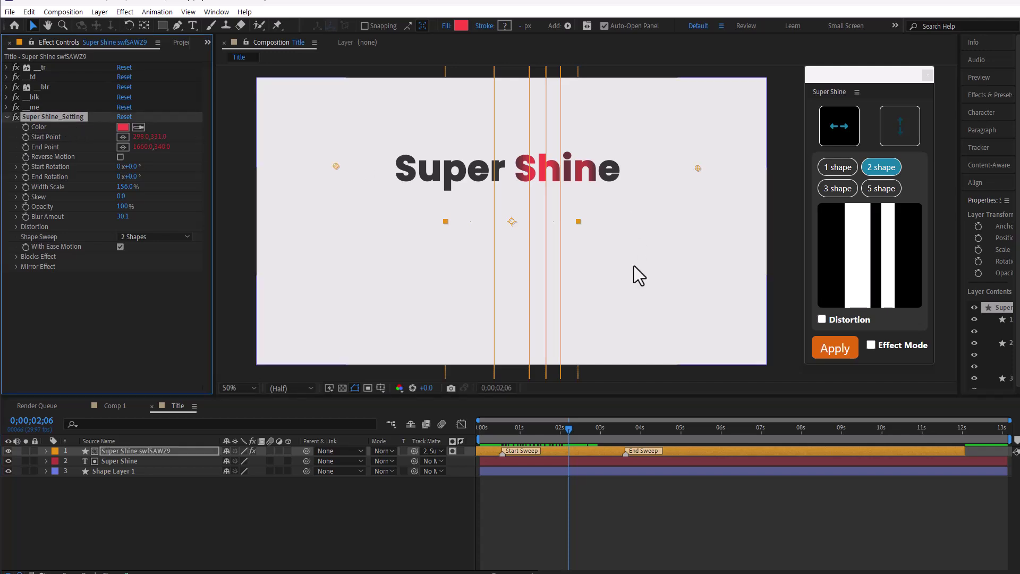
{"action": "key", "text": "ctrl+shift+h"}
{"action": "left_click_drag", "start_coordinate": [569, 428], "coordinate": [548, 431]}
{"action": "key", "text": "ctrl+shift+h"}
- Nudge the sweep's Start and End Points around the title and preview the result
{"action": "left_click_drag", "start_coordinate": [336, 167], "coordinate": [347, 167]}
{"action": "left_click_drag", "start_coordinate": [698, 169], "coordinate": [668, 171]}
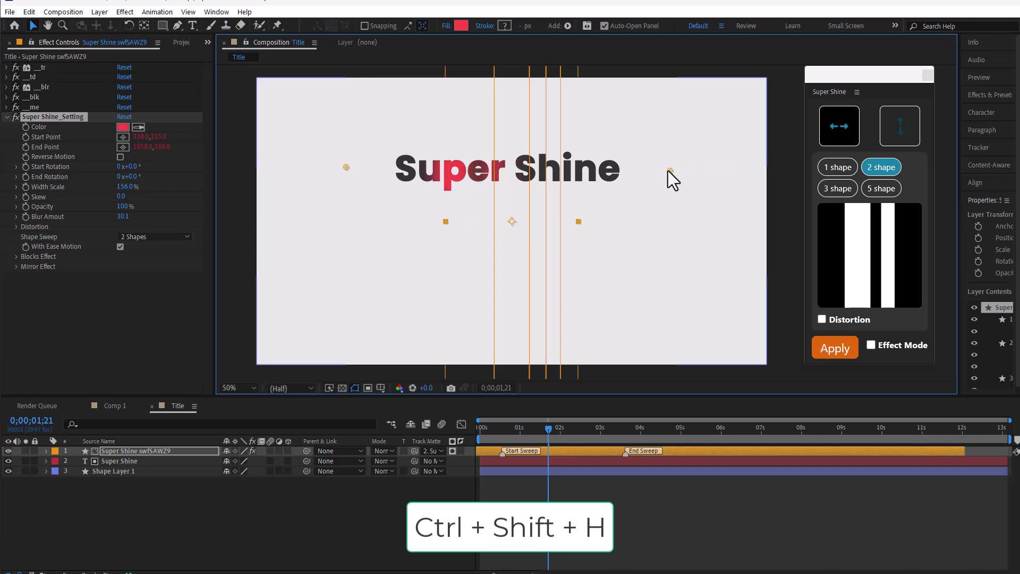
{"action": "key", "text": "ctrl+shift+h"}
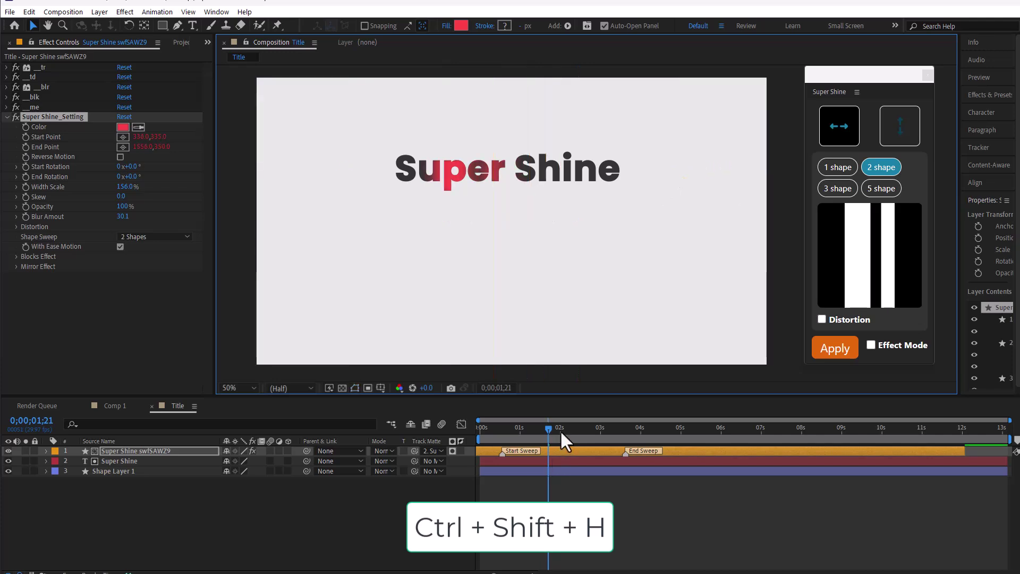
{"action": "mouse_move", "coordinate": [559, 429]}
{"action": "left_mouse_down"}
{"action": "mouse_move", "coordinate": [539, 435]}
{"action": "mouse_move", "coordinate": [579, 437]}
{"action": "mouse_move", "coordinate": [547, 442]}
{"action": "left_mouse_up"}
{"action": "key", "text": "ctrl+shift+h"}
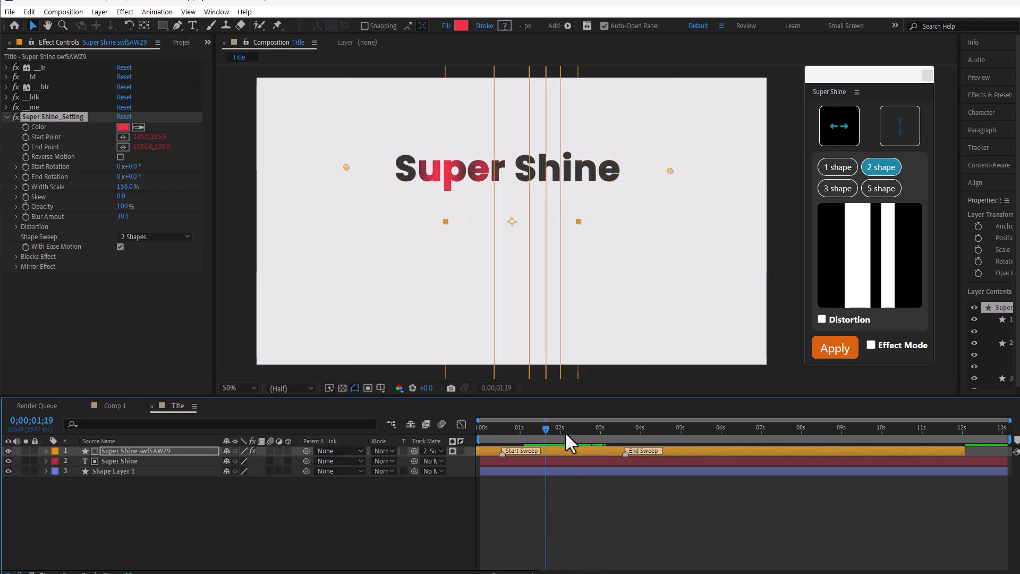
{"action": "left_click", "coordinate": [129, 449]}
- Duplicate the shine layer, offset it later, and give it a cyan colour with Skew 26
{"action": "left_click", "coordinate": [29, 12]}
{"action": "left_click", "coordinate": [72, 151]}
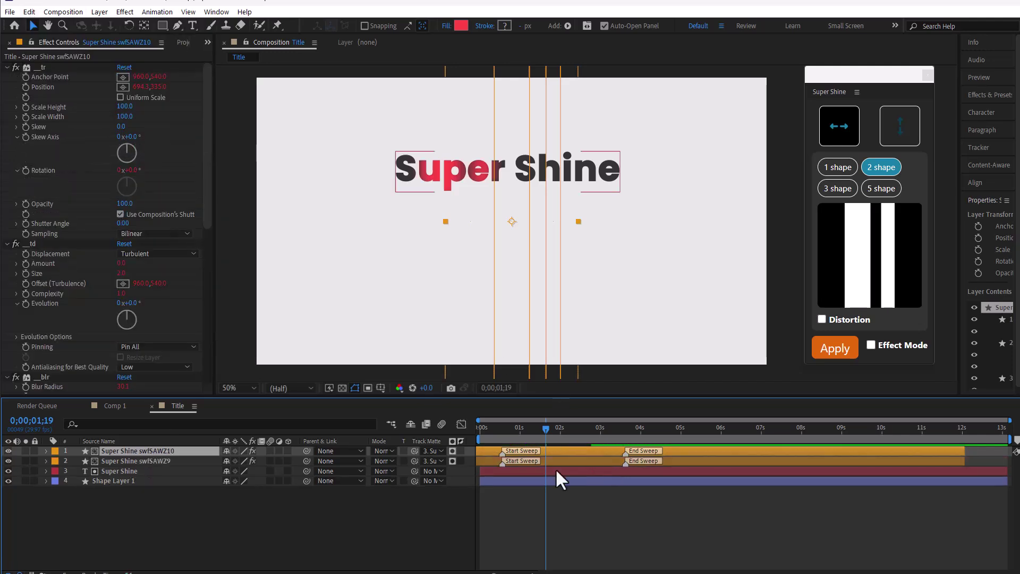
{"action": "left_click_drag", "start_coordinate": [561, 451], "coordinate": [607, 451]}
{"action": "left_click", "coordinate": [123, 127]}
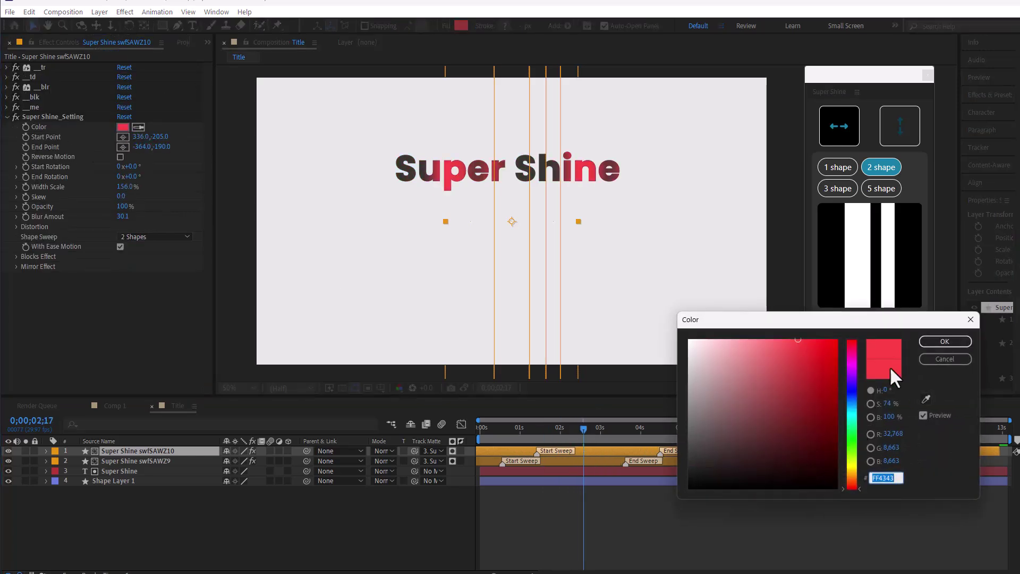
{"action": "left_click", "coordinate": [808, 339]}
{"action": "left_click", "coordinate": [948, 344]}
{"action": "left_click_drag", "start_coordinate": [129, 218], "coordinate": [141, 196]}
{"action": "left_click_drag", "start_coordinate": [537, 429], "coordinate": [631, 448]}
- Create a third shine copy and collapse its tr, td, blr, blk and me effects
{"action": "key", "text": "ctrl+d"}
{"action": "left_click", "coordinate": [635, 428]}
{"action": "left_click", "coordinate": [6, 66]}
{"action": "left_click", "coordinate": [7, 67]}
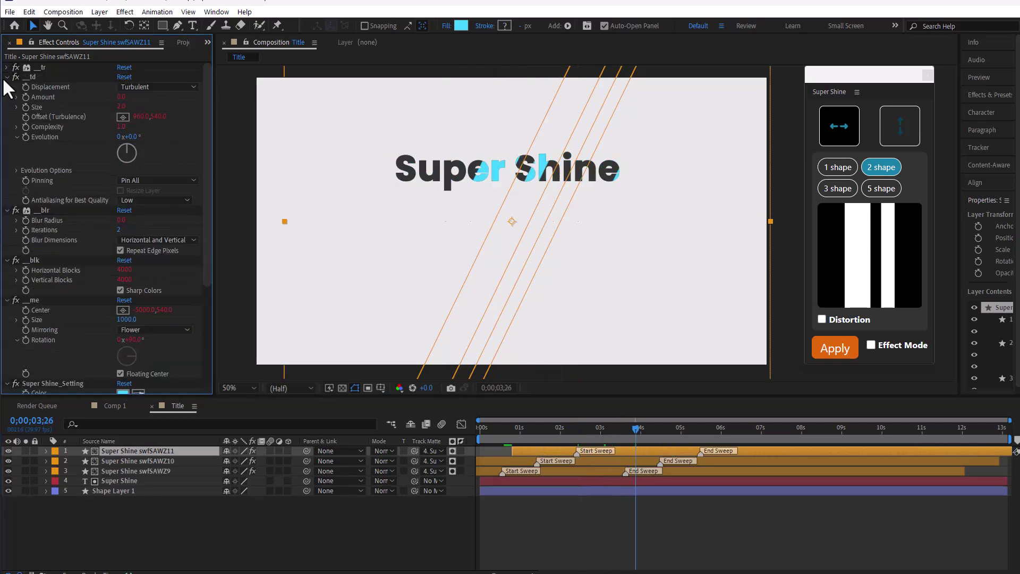
{"action": "left_click", "coordinate": [7, 77]}
{"action": "left_click", "coordinate": [7, 86]}
{"action": "left_click", "coordinate": [7, 97]}
{"action": "left_click", "coordinate": [6, 107]}
- Paste a yellow colour into the third copy and preview it crossing the title
{"action": "left_click", "coordinate": [122, 127]}
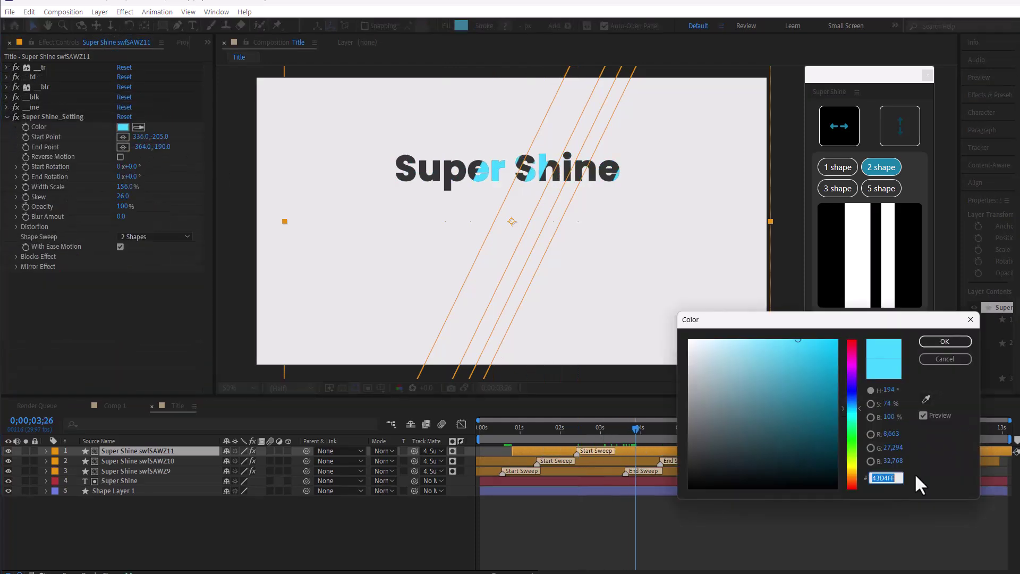
{"action": "key", "text": "ctrl+v"}
{"action": "key", "text": "Return"}
{"action": "left_click", "coordinate": [491, 427]}
{"action": "left_click_drag", "start_coordinate": [492, 426], "coordinate": [647, 427]}
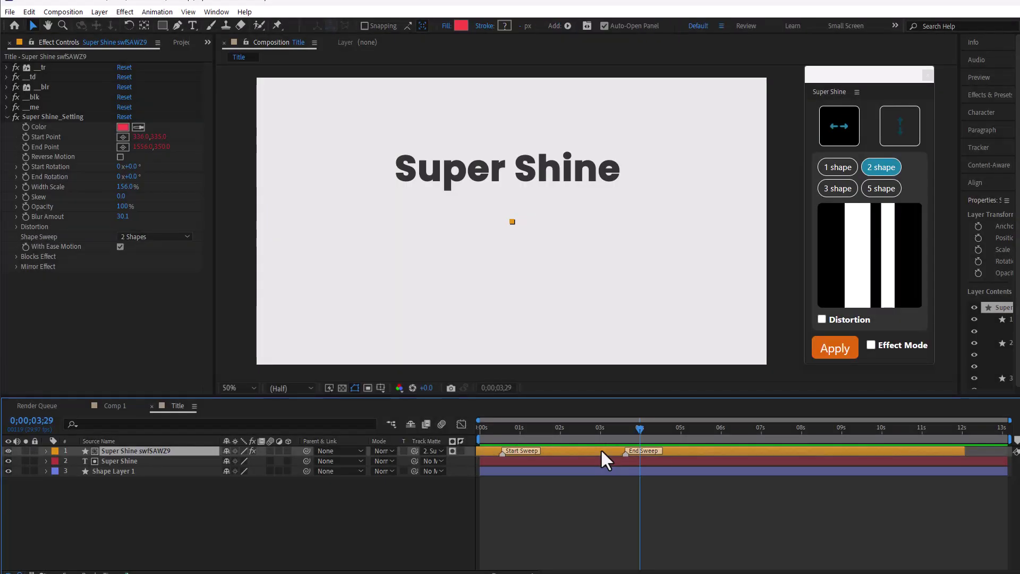
- Enable Distortion with Amount 566, Size 45 and Complexity 11
{"action": "left_click", "coordinate": [16, 226]}
{"action": "left_click", "coordinate": [120, 236]}
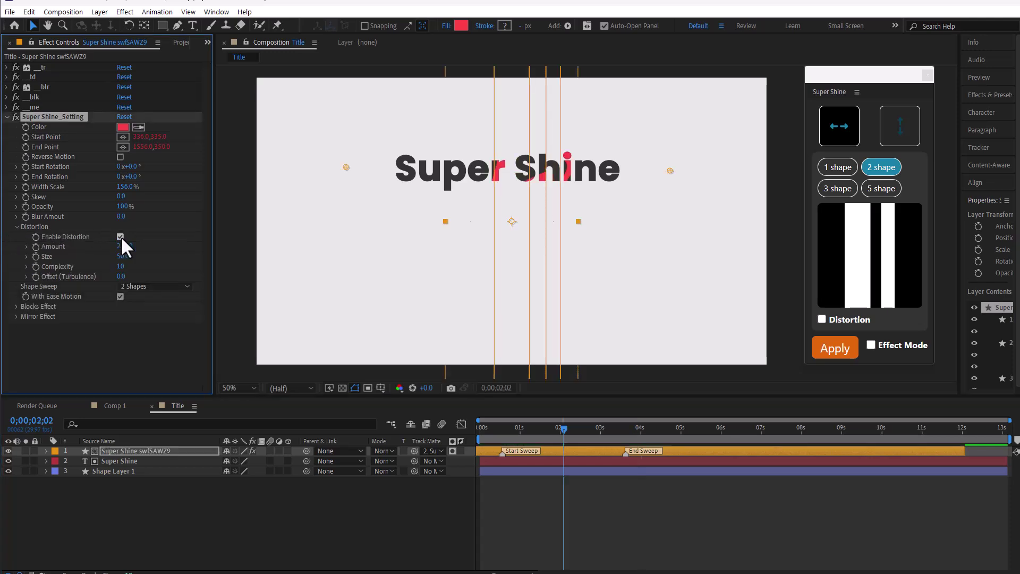
{"action": "left_click_drag", "start_coordinate": [558, 426], "coordinate": [568, 444]}
{"action": "left_click_drag", "start_coordinate": [124, 246], "coordinate": [526, 244]}
{"action": "left_click", "coordinate": [564, 432]}
{"action": "left_click_drag", "start_coordinate": [125, 246], "coordinate": [32, 246]}
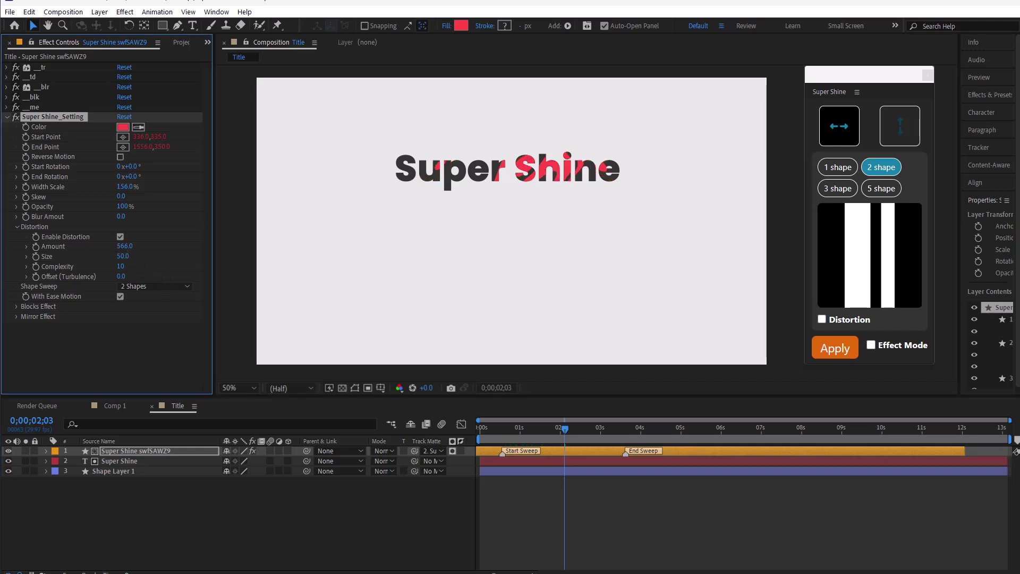
{"action": "left_click_drag", "start_coordinate": [122, 256], "coordinate": [159, 256]}
{"action": "mouse_move", "coordinate": [564, 429]}
{"action": "left_mouse_down"}
{"action": "mouse_move", "coordinate": [585, 429]}
{"action": "mouse_move", "coordinate": [574, 428]}
{"action": "left_mouse_up"}
{"action": "mouse_move", "coordinate": [125, 256]}
{"action": "left_mouse_down"}
{"action": "mouse_move", "coordinate": [88, 260]}
{"action": "mouse_move", "coordinate": [130, 270]}
{"action": "left_mouse_up"}
{"action": "left_click_drag", "start_coordinate": [621, 430], "coordinate": [511, 428]}
- Move the Start Point onto the S and switch Shape Sweep to 1 Shape
{"action": "left_click", "coordinate": [16, 226]}
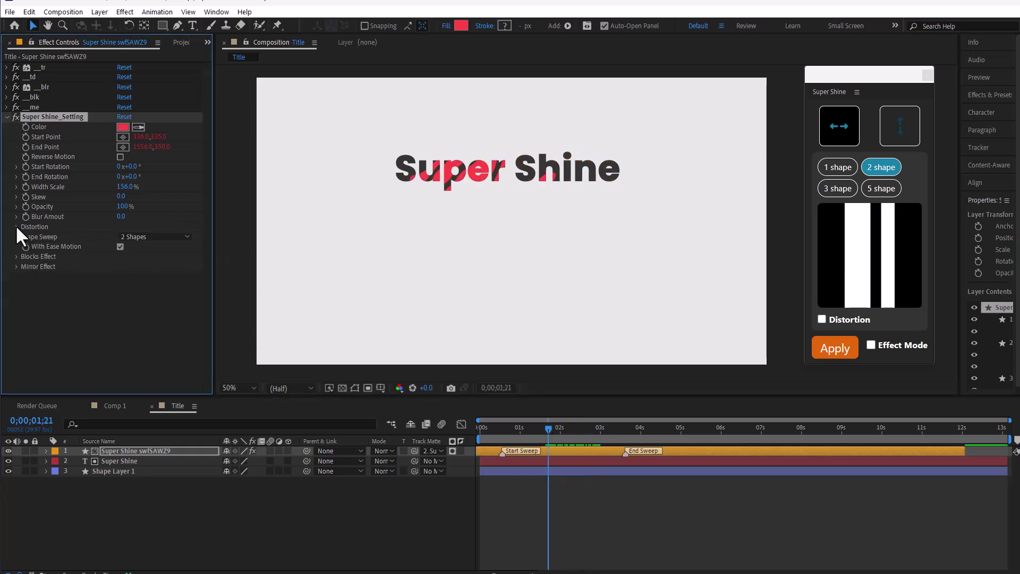
{"action": "left_click", "coordinate": [51, 116]}
{"action": "left_click_drag", "start_coordinate": [347, 167], "coordinate": [397, 170]}
{"action": "left_click", "coordinate": [184, 236]}
{"action": "left_click", "coordinate": [133, 239]}
{"action": "left_click", "coordinate": [320, 377]}
{"action": "left_click", "coordinate": [502, 429]}
{"action": "left_click_drag", "start_coordinate": [502, 429], "coordinate": [529, 429]}
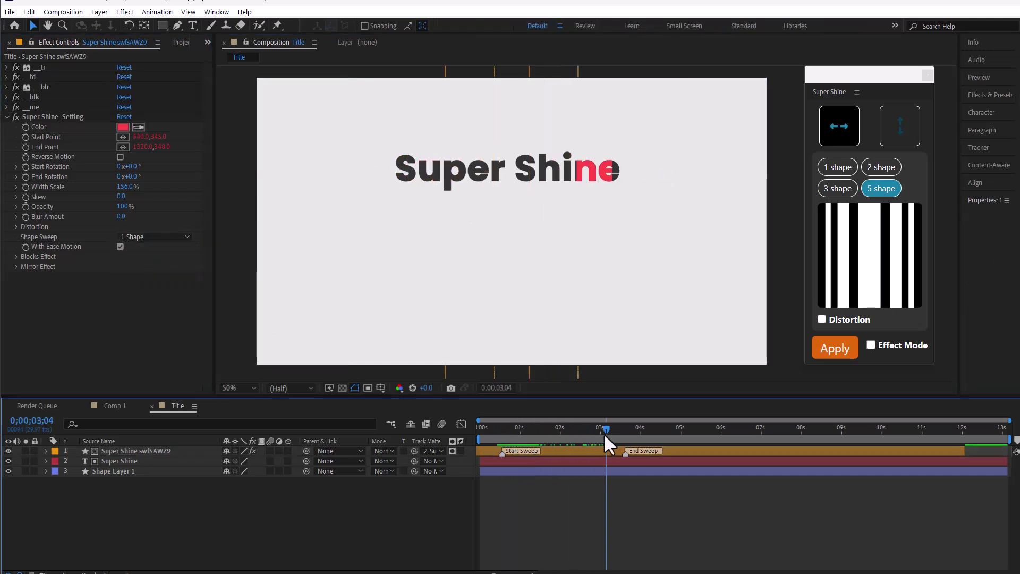
{"action": "mouse_move", "coordinate": [607, 432]}
{"action": "left_mouse_down"}
{"action": "mouse_move", "coordinate": [633, 432]}
{"action": "mouse_move", "coordinate": [591, 432]}
{"action": "left_mouse_up"}
- Turn off With Ease Motion and spread the Start and End Points wider around the title
{"action": "left_click", "coordinate": [585, 451]}
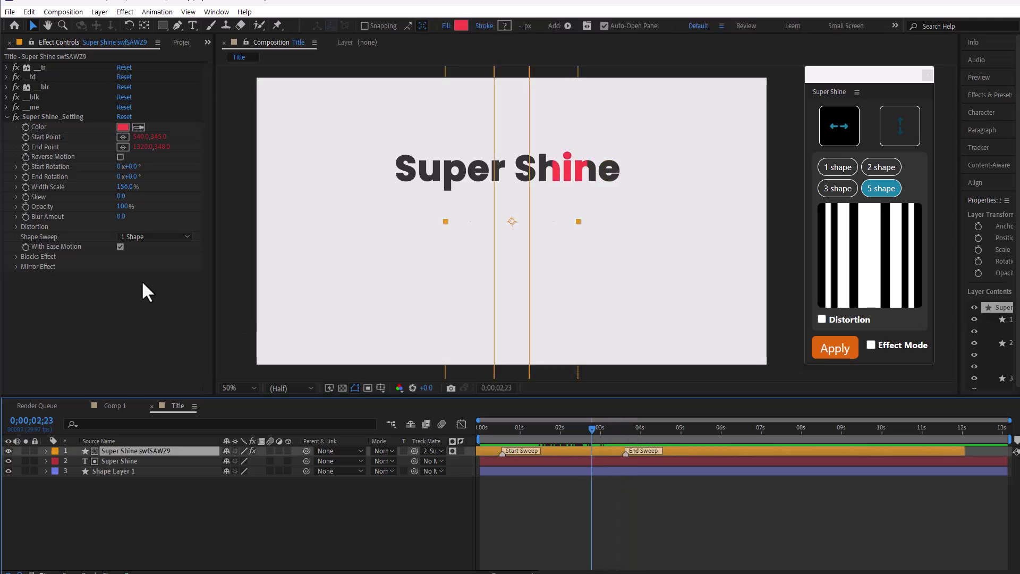
{"action": "left_click", "coordinate": [120, 246]}
{"action": "left_click", "coordinate": [502, 428]}
{"action": "left_click_drag", "start_coordinate": [502, 429], "coordinate": [573, 435]}
{"action": "left_click_drag", "start_coordinate": [400, 169], "coordinate": [367, 169]}
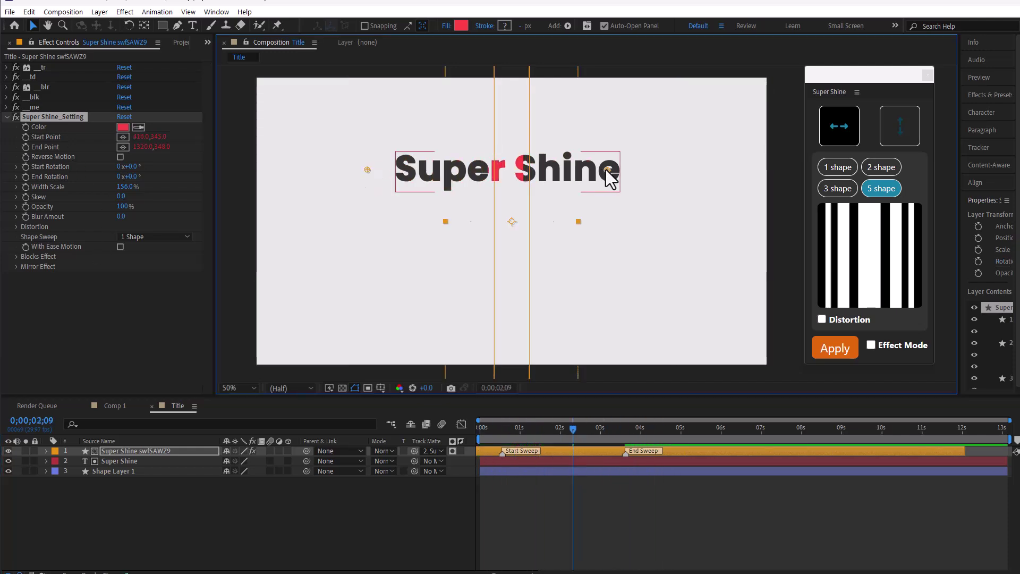
{"action": "left_click_drag", "start_coordinate": [609, 171], "coordinate": [642, 170]}
{"action": "left_click_drag", "start_coordinate": [534, 428], "coordinate": [579, 455]}
- Turn on the Blocks Effect for the title shine and preview the blocky sweep
{"action": "left_click", "coordinate": [16, 256]}
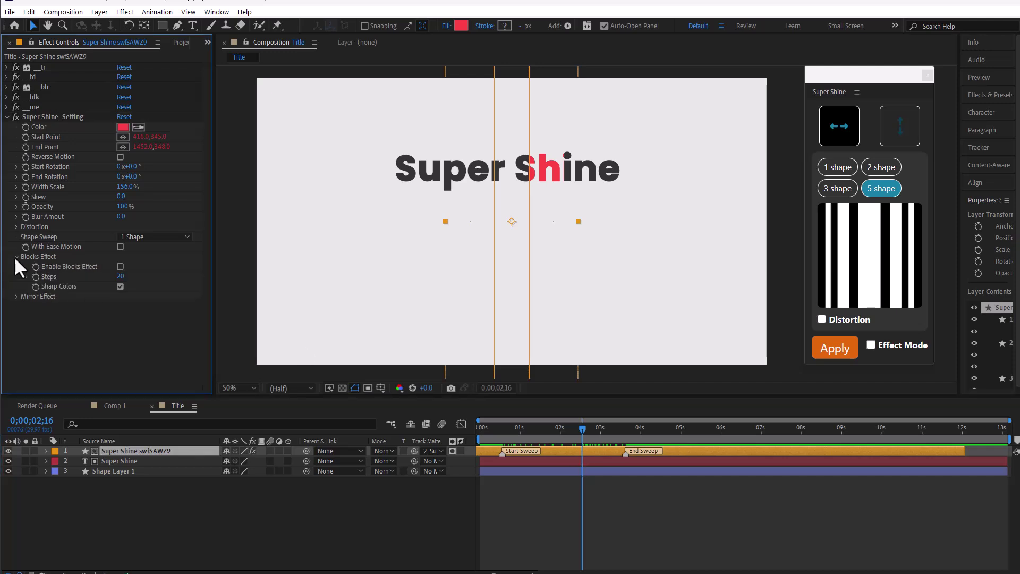
{"action": "left_click", "coordinate": [120, 267]}
{"action": "mouse_move", "coordinate": [584, 471]}
{"action": "left_mouse_down"}
{"action": "mouse_move", "coordinate": [528, 439]}
{"action": "mouse_move", "coordinate": [588, 432]}
{"action": "mouse_move", "coordinate": [584, 449]}
{"action": "mouse_move", "coordinate": [484, 442]}
{"action": "mouse_move", "coordinate": [575, 444]}
{"action": "mouse_move", "coordinate": [540, 452]}
{"action": "left_mouse_up"}
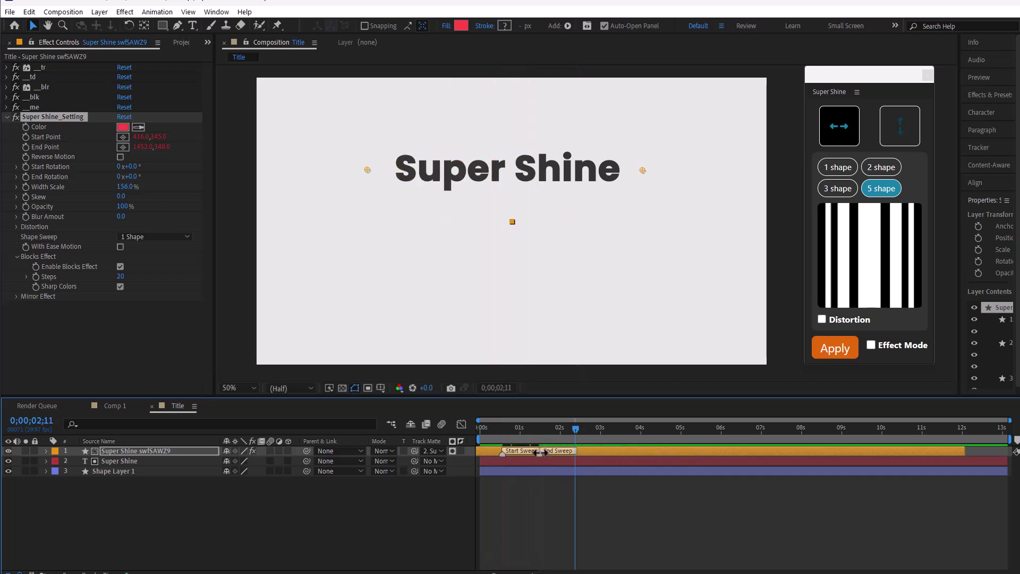
{"action": "key", "text": "space"}
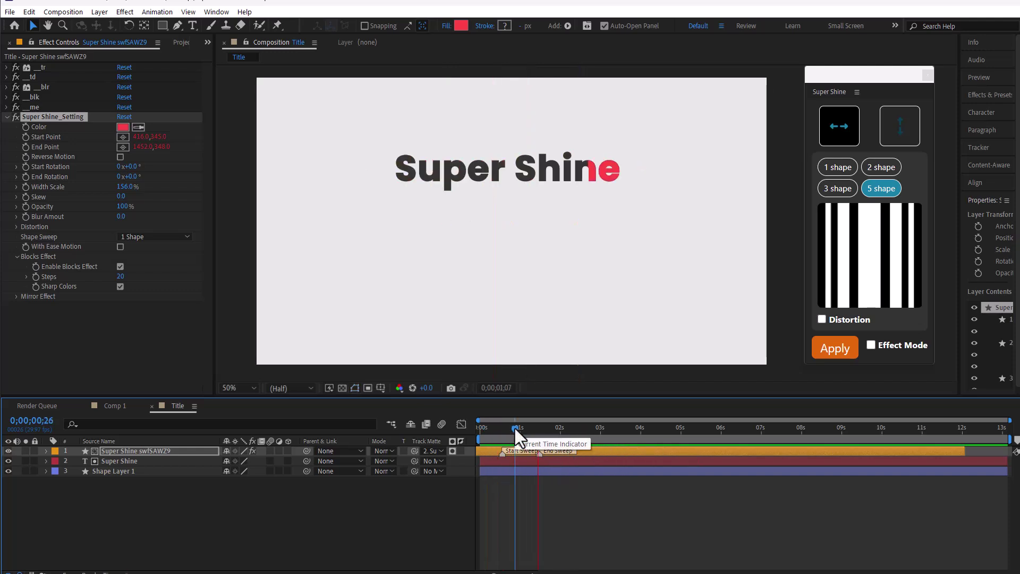
- Set block Steps to 19, turn off Sharp Colors, and sweep with 2 Shapes
{"action": "left_click_drag", "start_coordinate": [121, 278], "coordinate": [100, 281]}
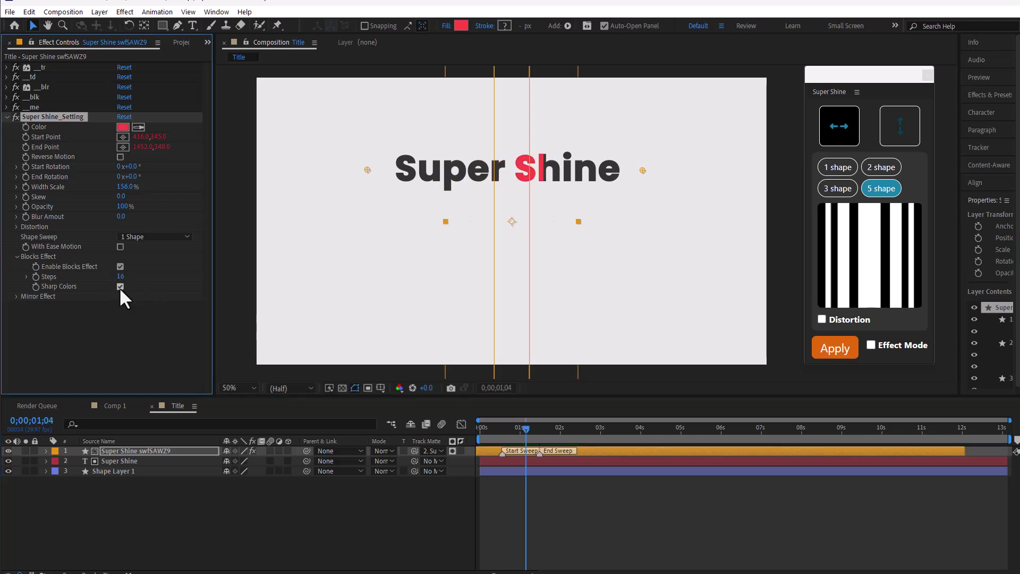
{"action": "left_click", "coordinate": [120, 287]}
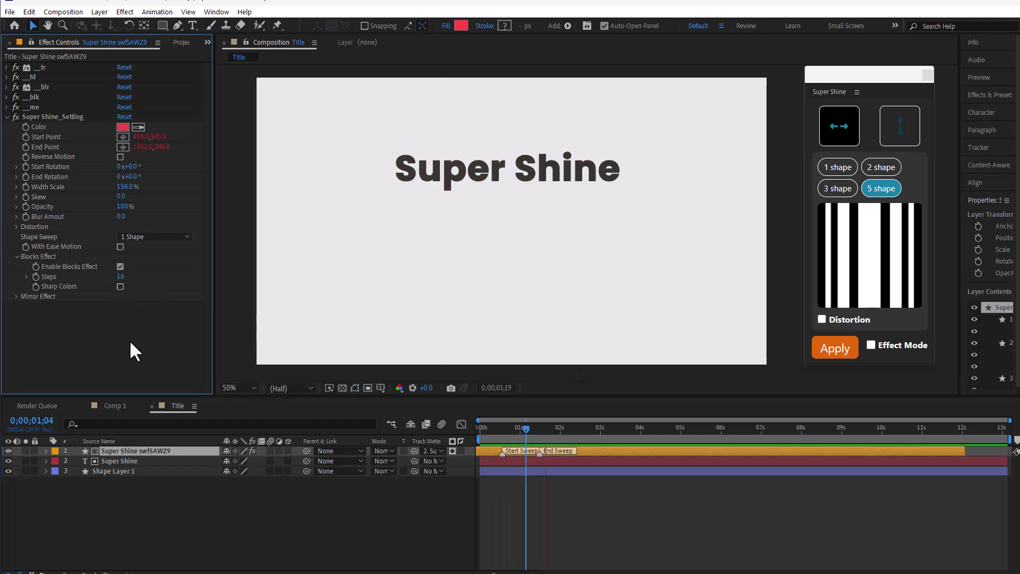
{"action": "left_click", "coordinate": [142, 238]}
{"action": "left_click", "coordinate": [144, 255]}
{"action": "left_click", "coordinate": [144, 326]}
{"action": "key", "text": "space"}
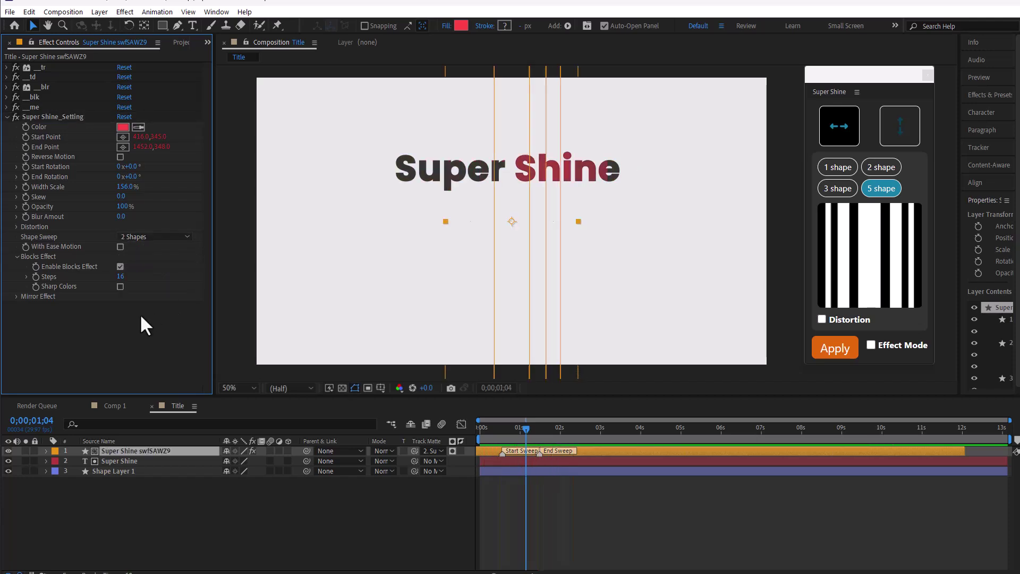
{"action": "left_click_drag", "start_coordinate": [120, 276], "coordinate": [142, 276]}
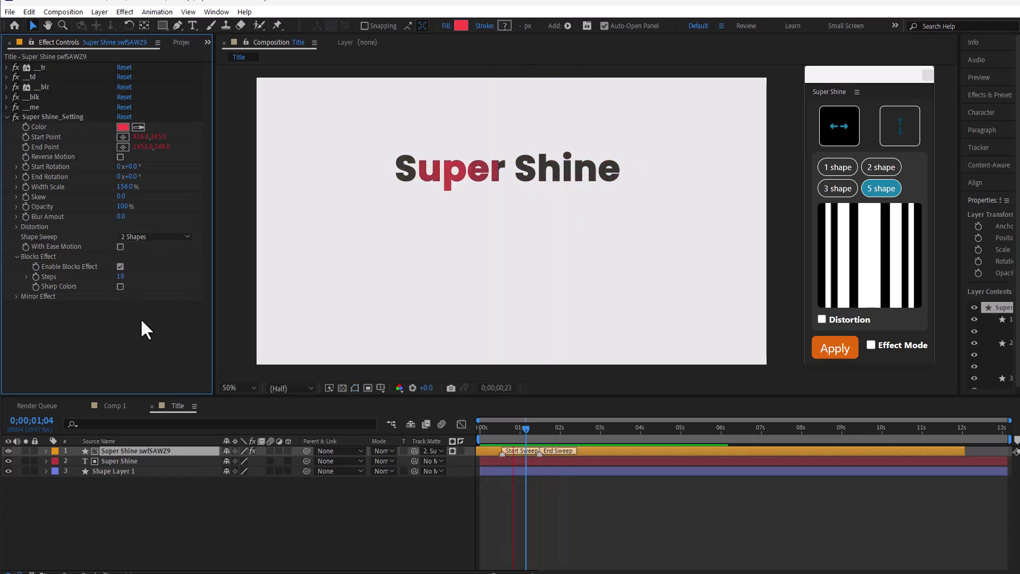
{"action": "left_click_drag", "start_coordinate": [523, 428], "coordinate": [518, 428]}
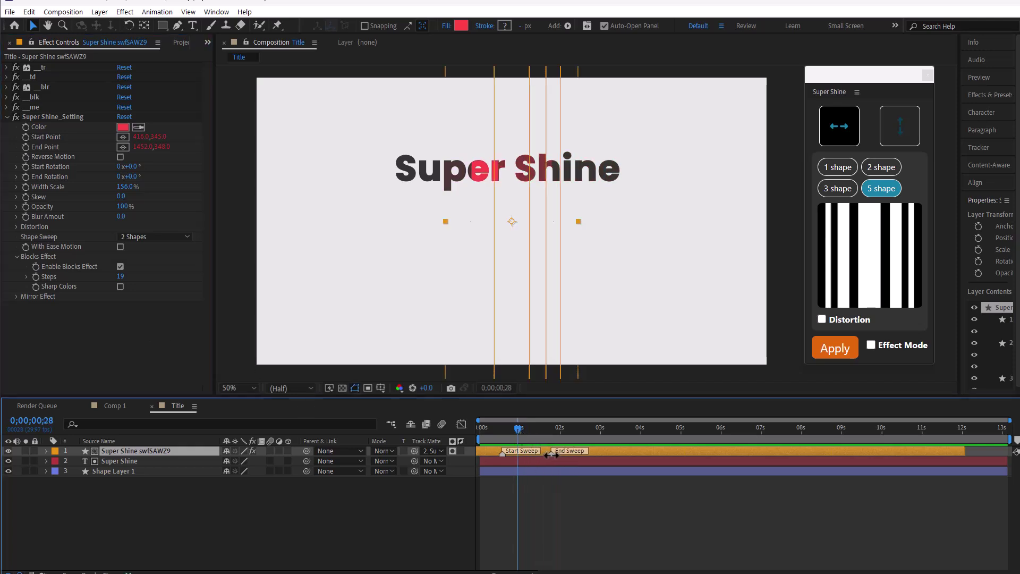
- Swap the Blocks Effect for the Mirror Effect on the title shine
{"action": "left_click", "coordinate": [120, 267]}
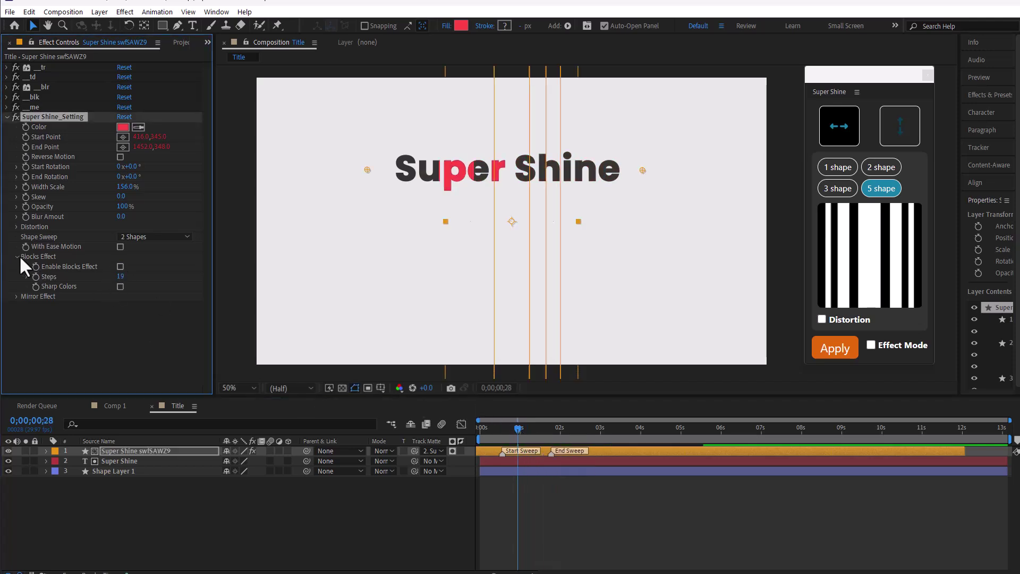
{"action": "left_click", "coordinate": [17, 256]}
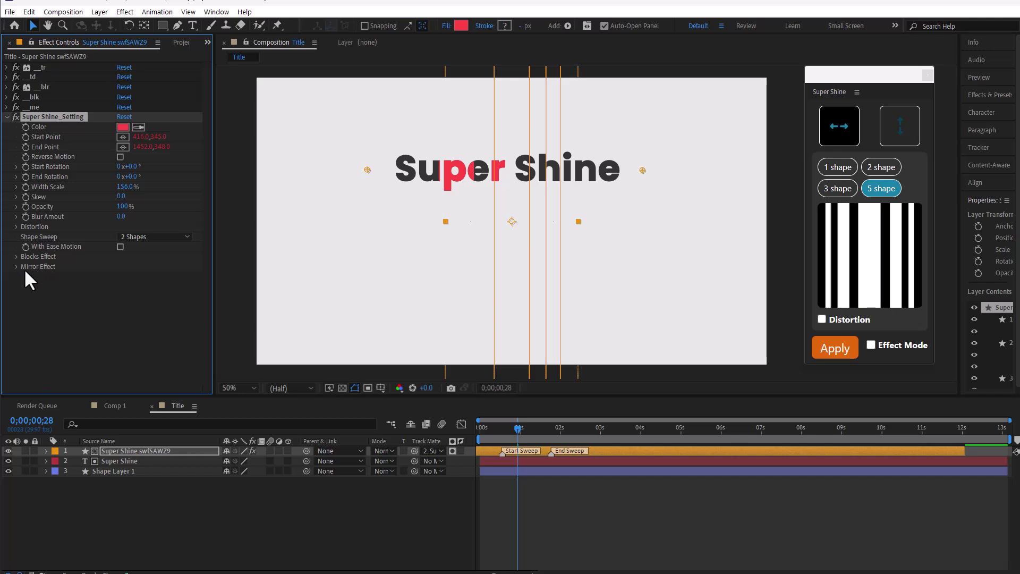
{"action": "left_click", "coordinate": [17, 266]}
{"action": "left_click", "coordinate": [121, 276]}
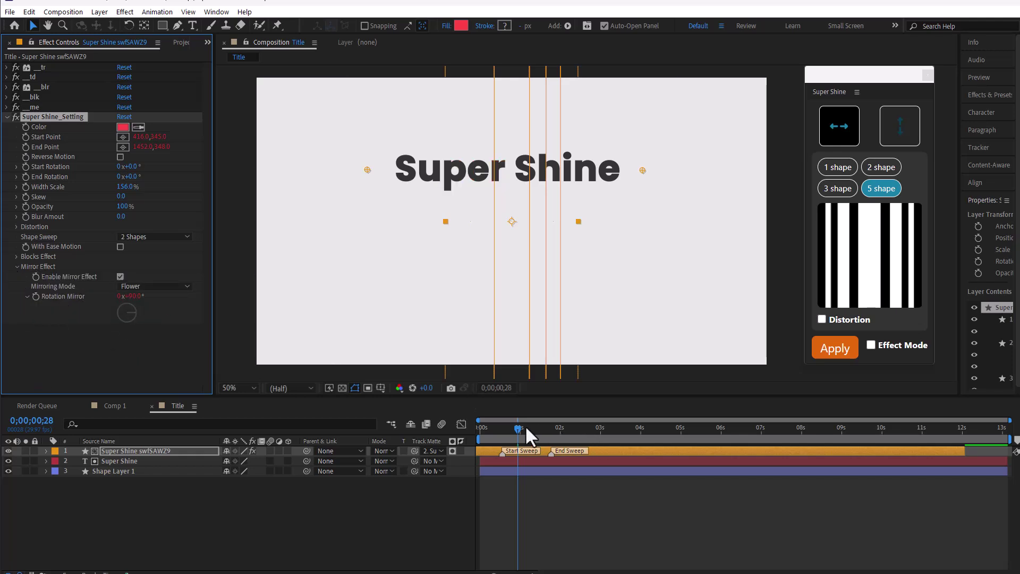
{"action": "mouse_move", "coordinate": [523, 428]}
{"action": "left_mouse_down"}
{"action": "mouse_move", "coordinate": [554, 435]}
{"action": "mouse_move", "coordinate": [499, 439]}
{"action": "mouse_move", "coordinate": [557, 446]}
{"action": "mouse_move", "coordinate": [521, 446]}
{"action": "left_mouse_up"}
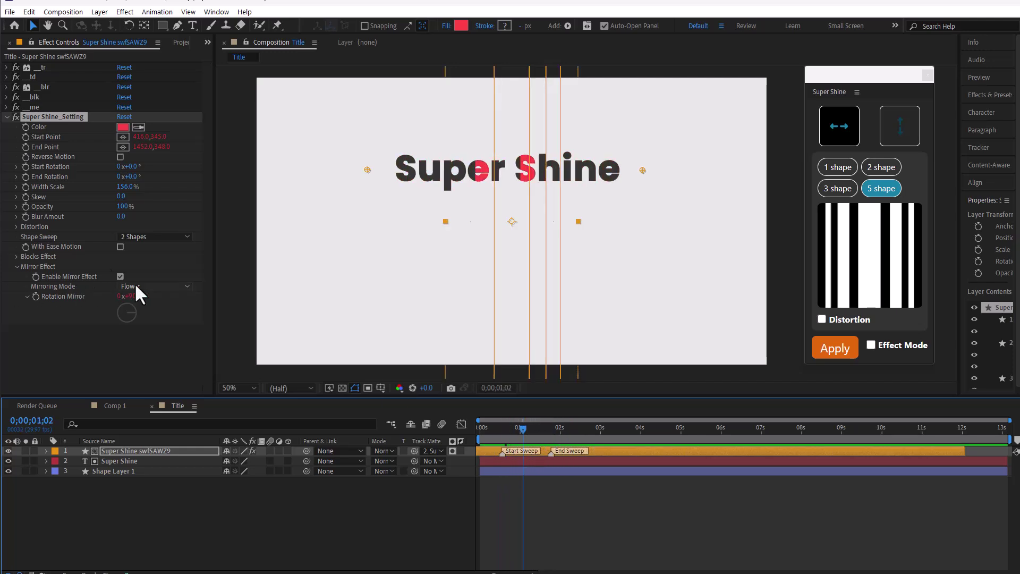
- Try Unfold mirroring with the mirror rotated to -70 degrees
{"action": "left_click", "coordinate": [136, 287]}
{"action": "left_click", "coordinate": [153, 303]}
{"action": "left_click", "coordinate": [504, 428]}
{"action": "left_click_drag", "start_coordinate": [533, 426], "coordinate": [518, 428]}
{"action": "left_click", "coordinate": [133, 296]}
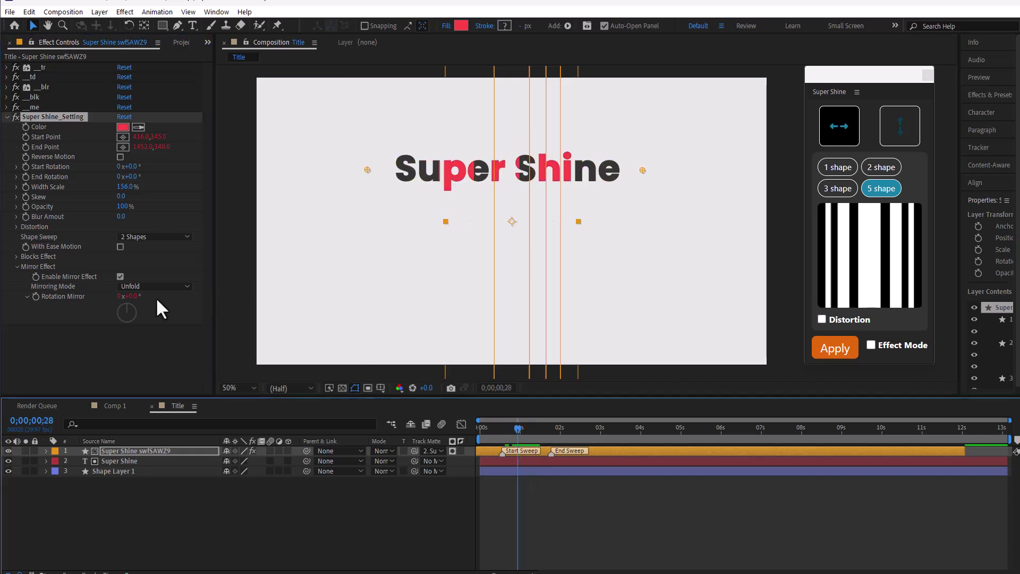
{"action": "left_click_drag", "start_coordinate": [129, 296], "coordinate": [97, 302]}
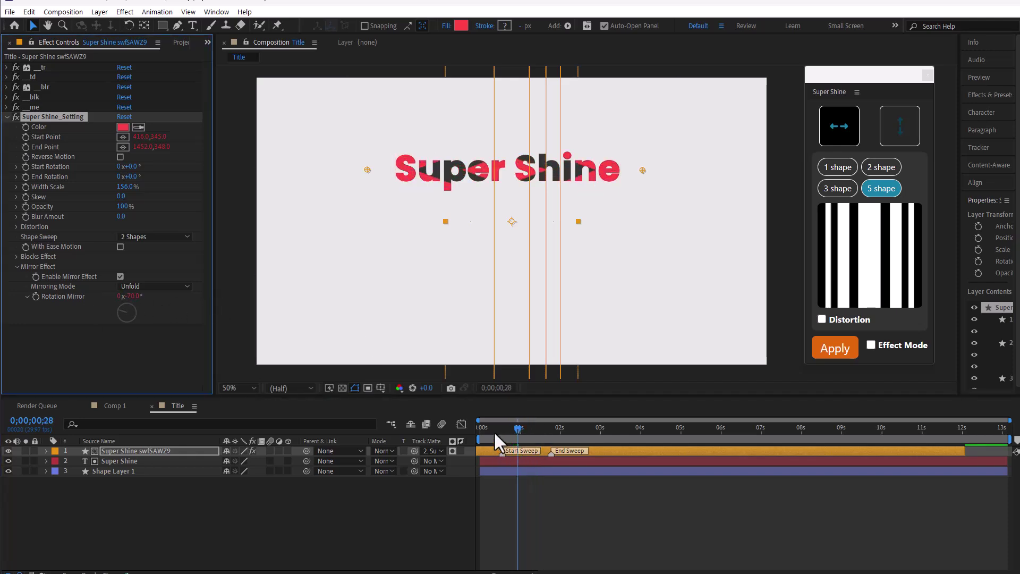
{"action": "left_click_drag", "start_coordinate": [493, 429], "coordinate": [536, 427]}
- Reverse the shine motion and switch to Dia Cross mirroring at about +7 degrees rotation
{"action": "left_click", "coordinate": [120, 157]}
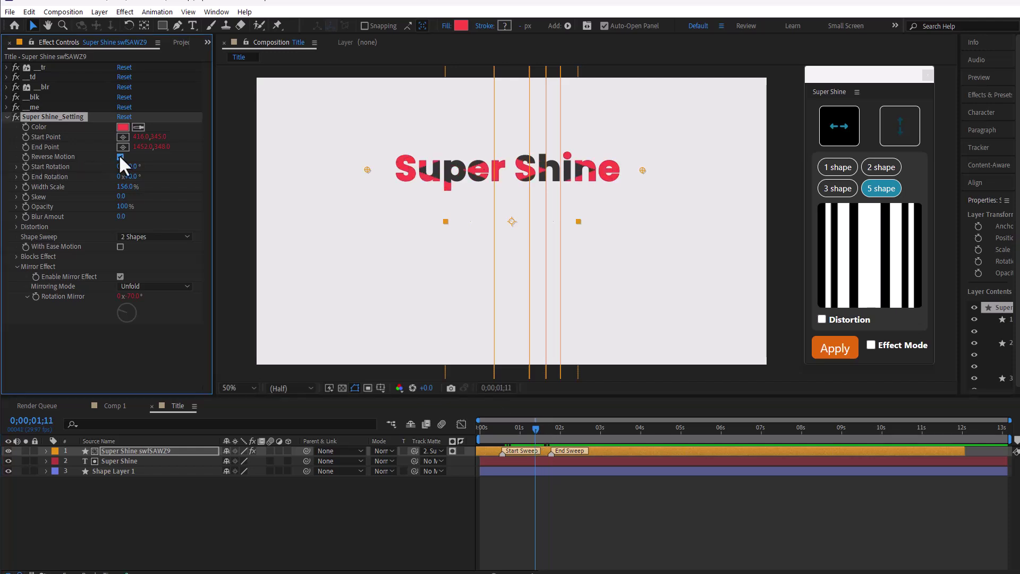
{"action": "left_click", "coordinate": [159, 287]}
{"action": "left_click", "coordinate": [151, 322]}
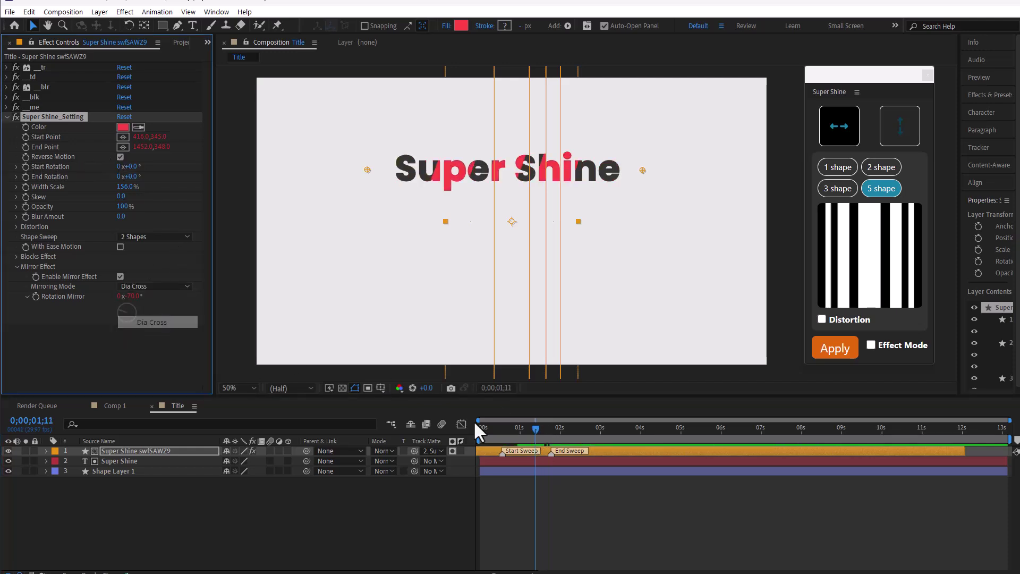
{"action": "left_click_drag", "start_coordinate": [534, 427], "coordinate": [542, 428]}
{"action": "left_click_drag", "start_coordinate": [130, 296], "coordinate": [174, 294]}
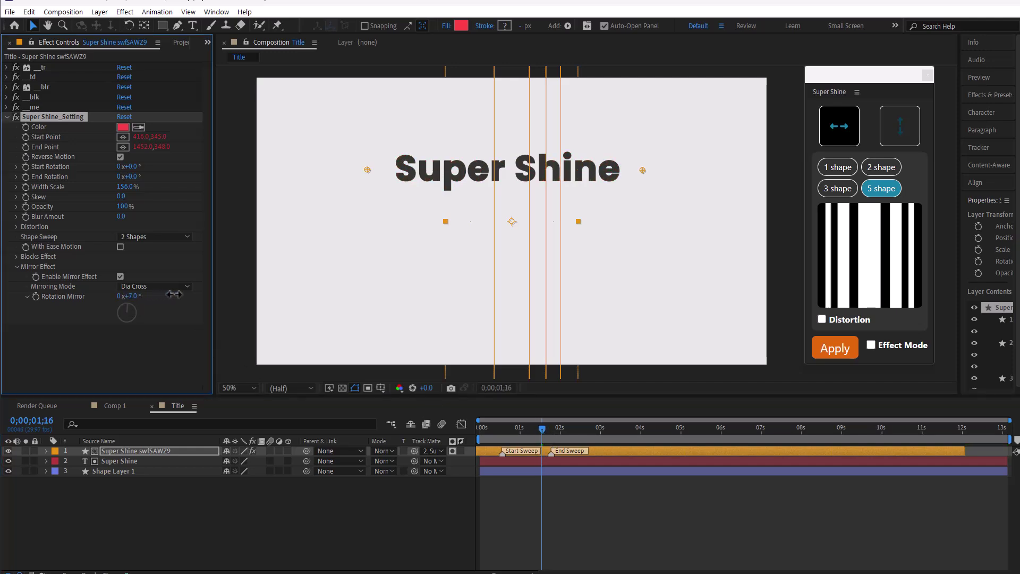
- Switch to the Comp 1 logo composition and select the logo's source layer
{"action": "left_click", "coordinate": [147, 339]}
{"action": "left_click", "coordinate": [113, 405]}
{"action": "left_click", "coordinate": [131, 453]}
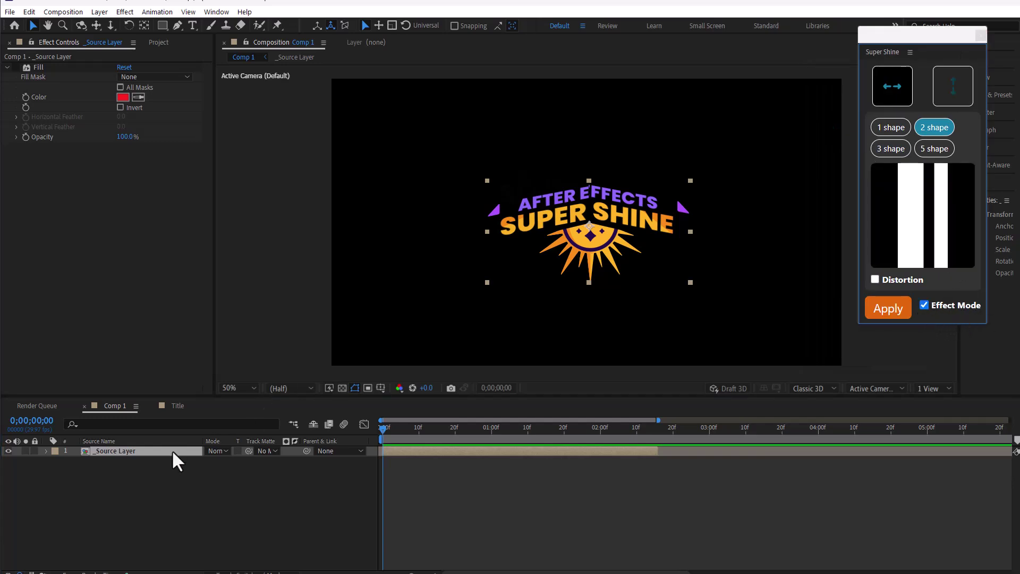
- Apply the two-shape Super Shine to the logo and play the sweep
{"action": "left_click", "coordinate": [897, 312]}
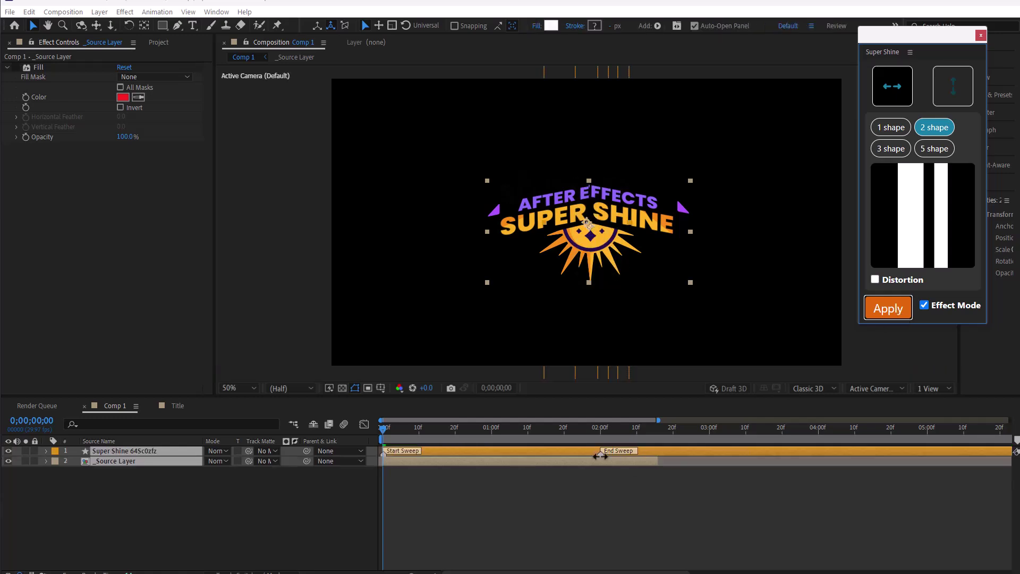
{"action": "left_click", "coordinate": [408, 433]}
{"action": "key", "text": "space"}
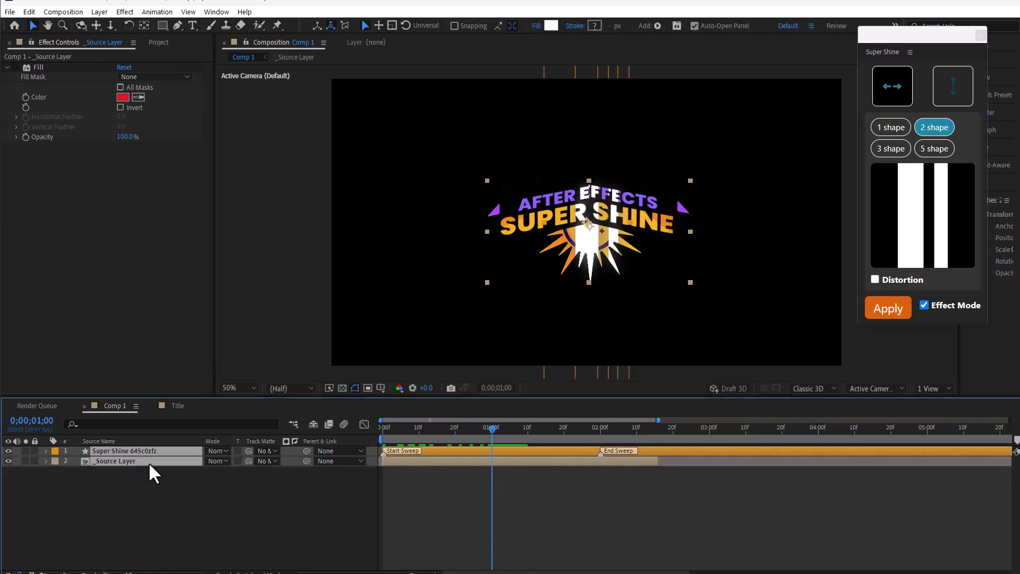
- Widen the Glow radius to 88 and duplicate the Glow effect as Glow 2
{"action": "left_click", "coordinate": [141, 450]}
{"action": "scroll", "coordinate": [18, 113], "scroll_direction": "down", "scroll_amount": 3}
{"action": "left_click", "coordinate": [8, 97]}
{"action": "left_click", "coordinate": [8, 107]}
{"action": "left_click", "coordinate": [7, 117]}
{"action": "left_click", "coordinate": [7, 126]}
{"action": "left_click", "coordinate": [41, 137]}
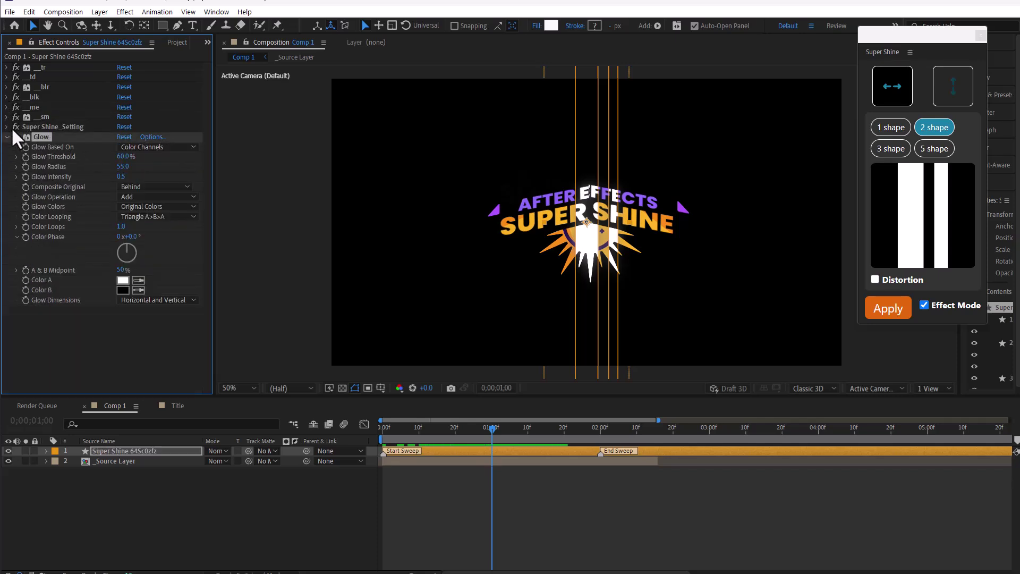
{"action": "left_click", "coordinate": [8, 127]}
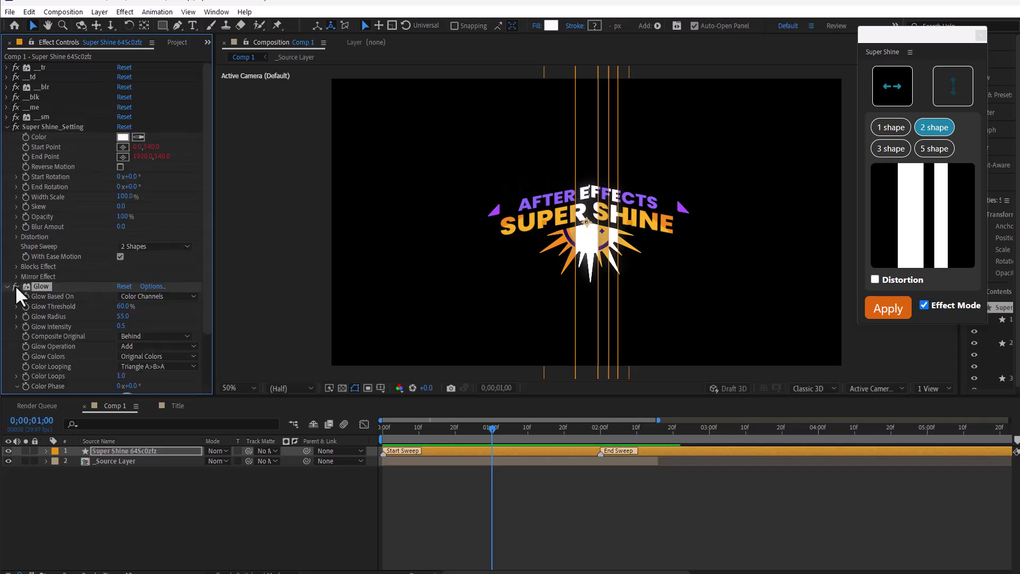
{"action": "left_click_drag", "start_coordinate": [123, 316], "coordinate": [144, 319]}
{"action": "key", "text": "ctrl+d"}
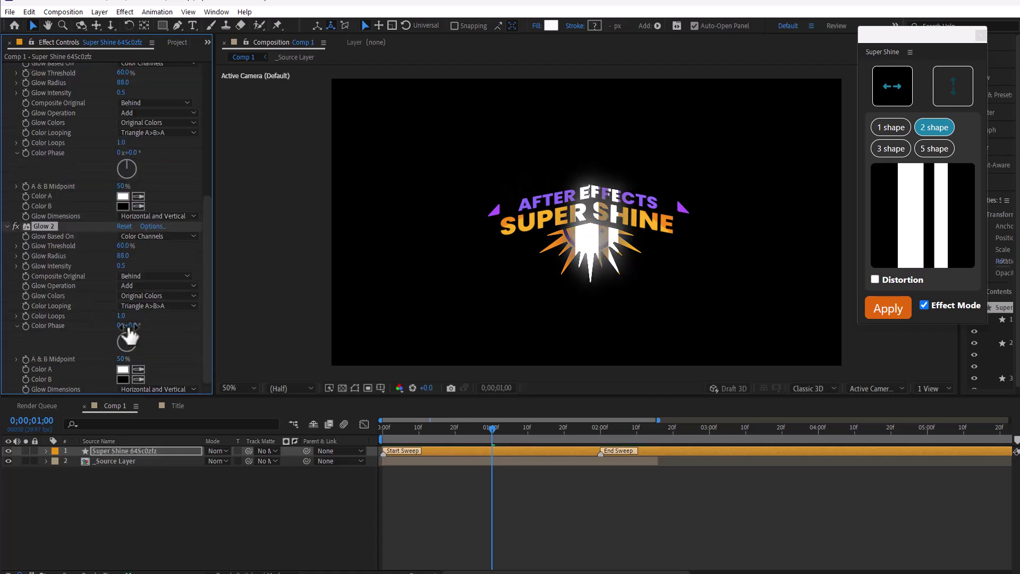